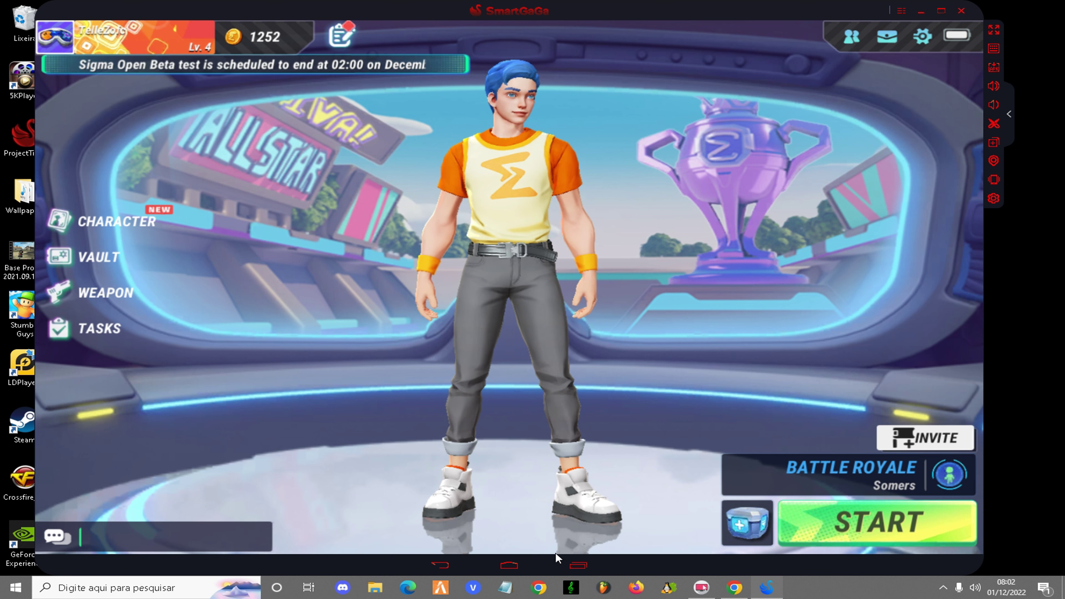
- Show the recent apps overview in the emulator
left_click(578, 564)
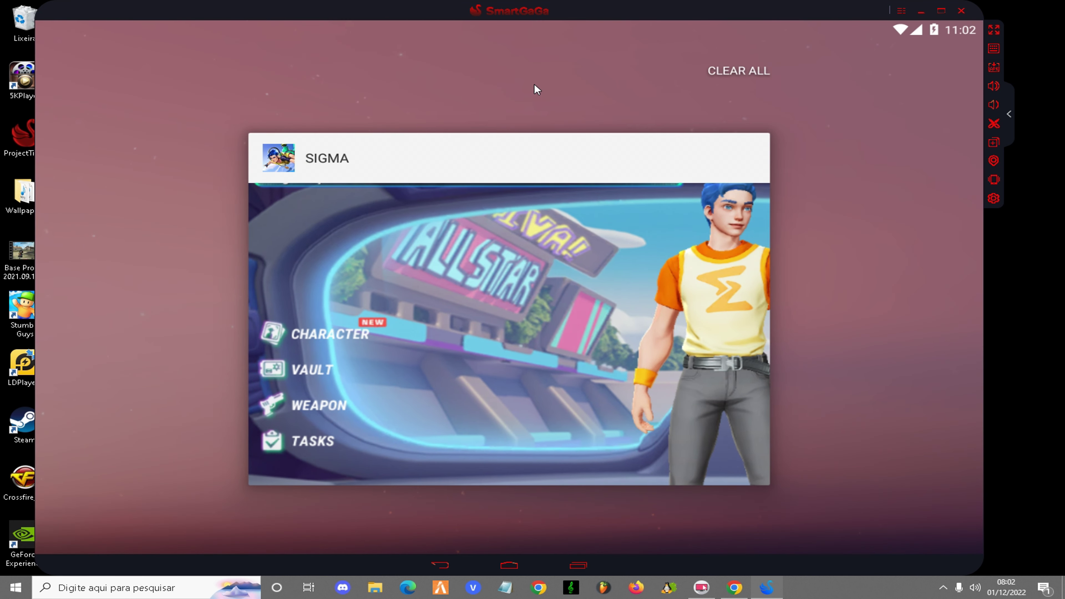
left_click_drag(507, 385, 513, 340)
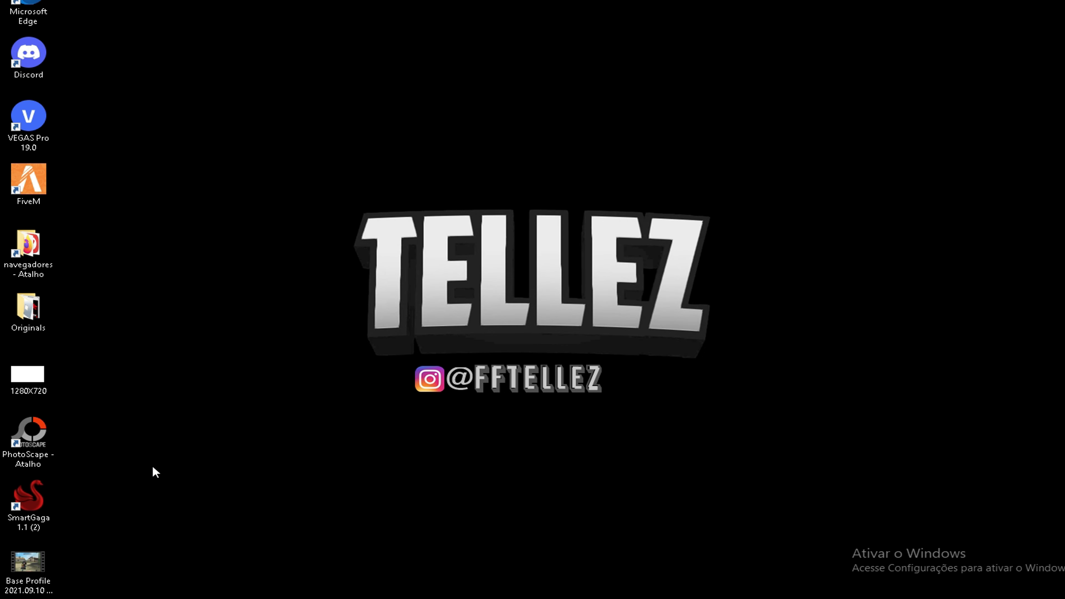
- Open the file location of the SmartGaga 1.1 (2) desktop shortcut through its properties
left_click(33, 519)
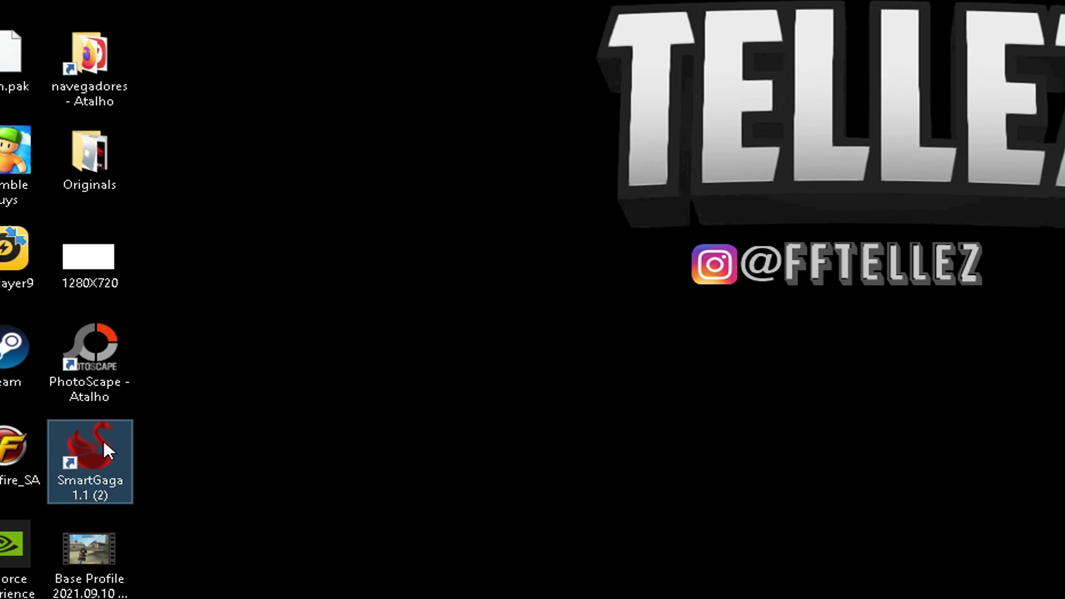
right_click(104, 444)
left_click(134, 434)
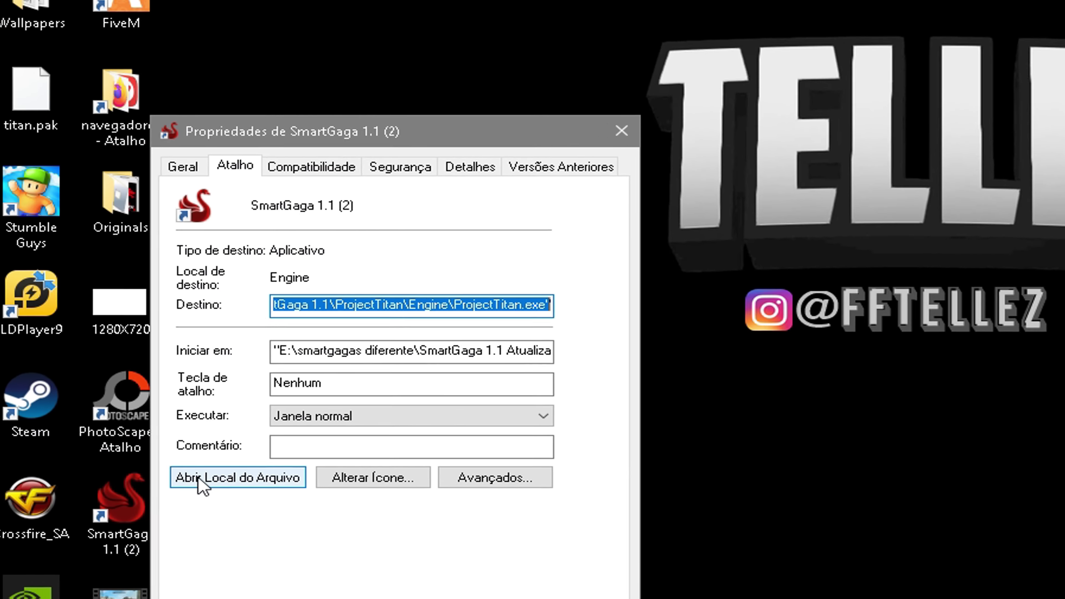
left_click(195, 480)
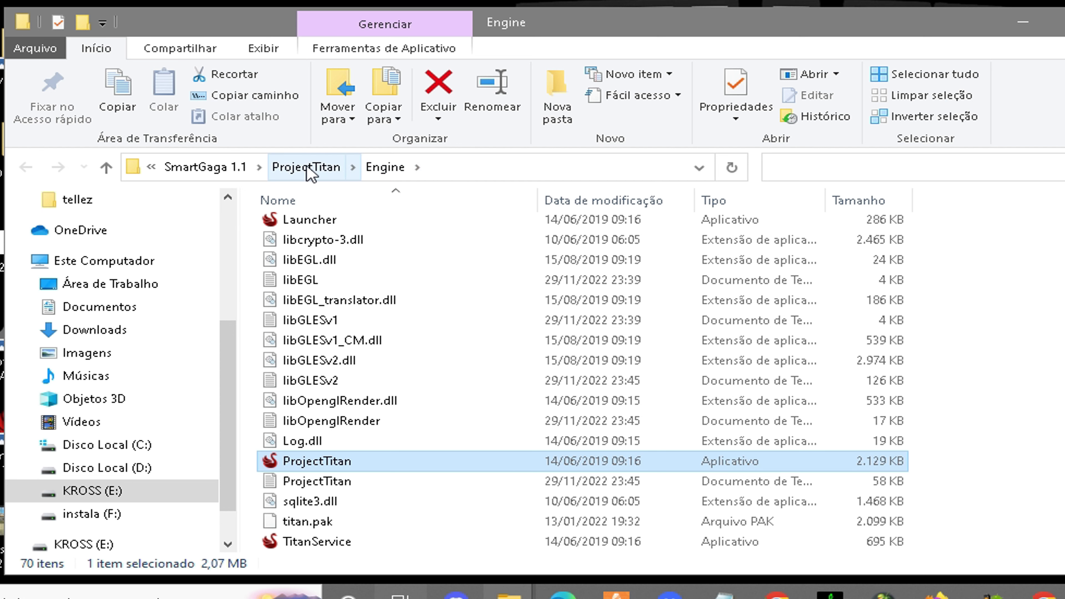
- Run the uninst application from the ProjectTitan folder to uninstall SmartGaGa 1.1, and close the leftover shortcut properties window
left_click(311, 168)
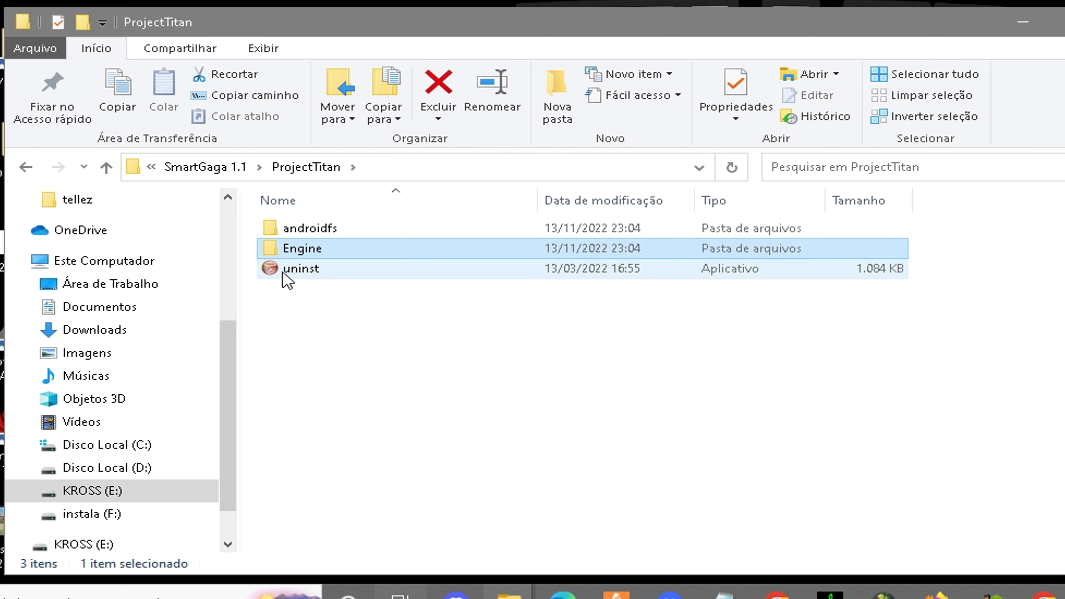
mouse_move(313, 282)
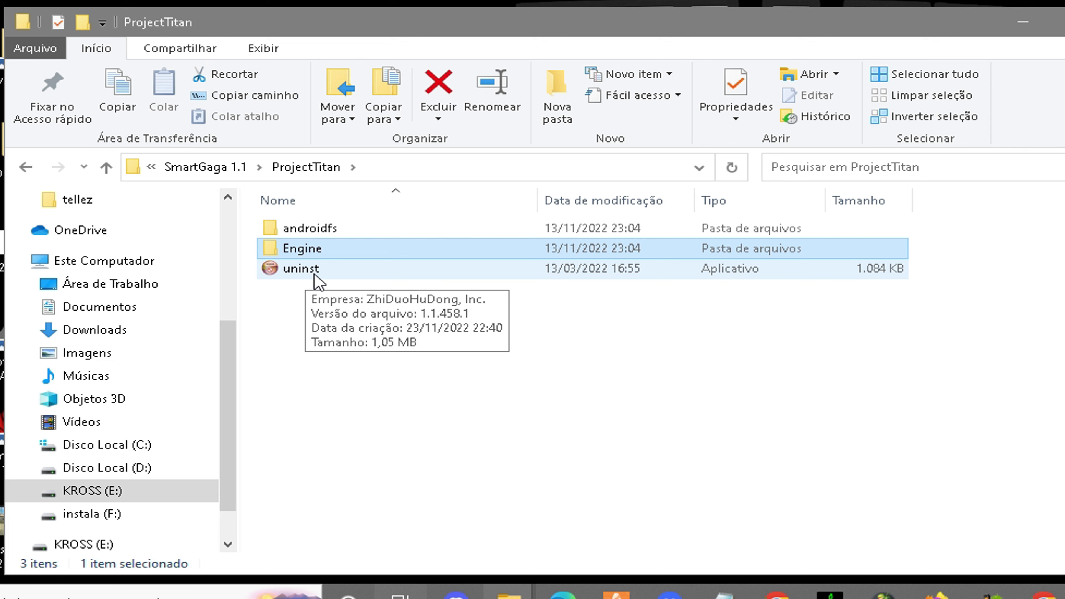
double_click(327, 280)
left_click(847, 188)
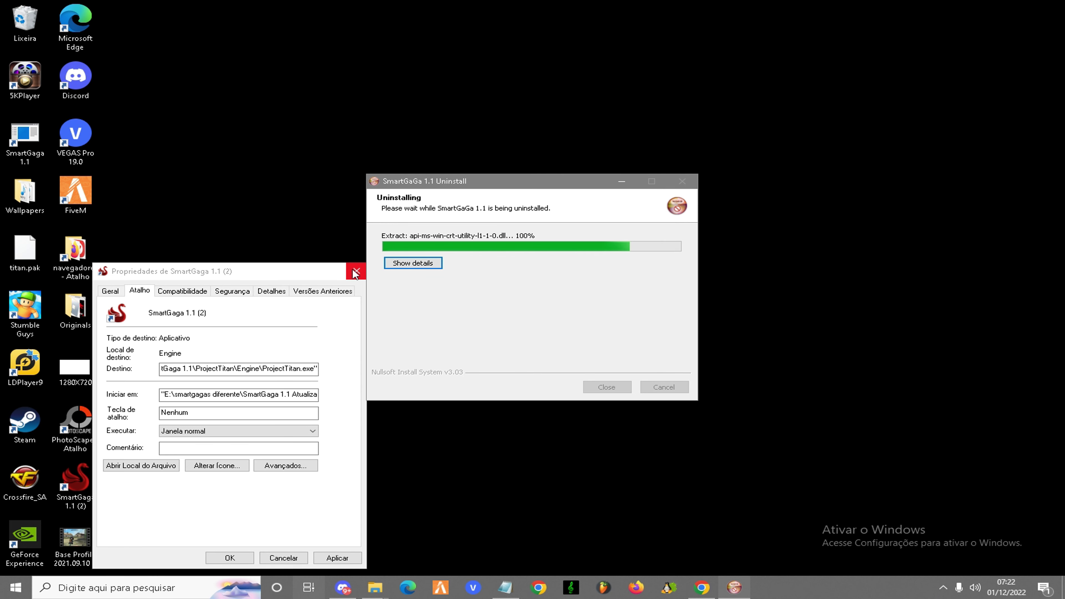
left_click(356, 273)
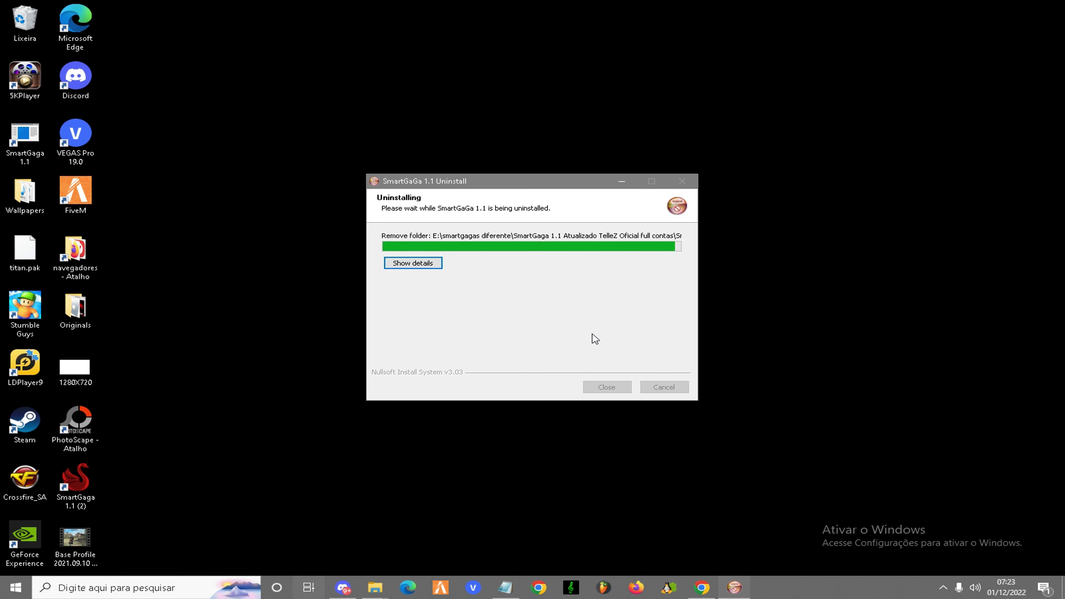
right_click(85, 474)
left_click(139, 240)
right_click(792, 596)
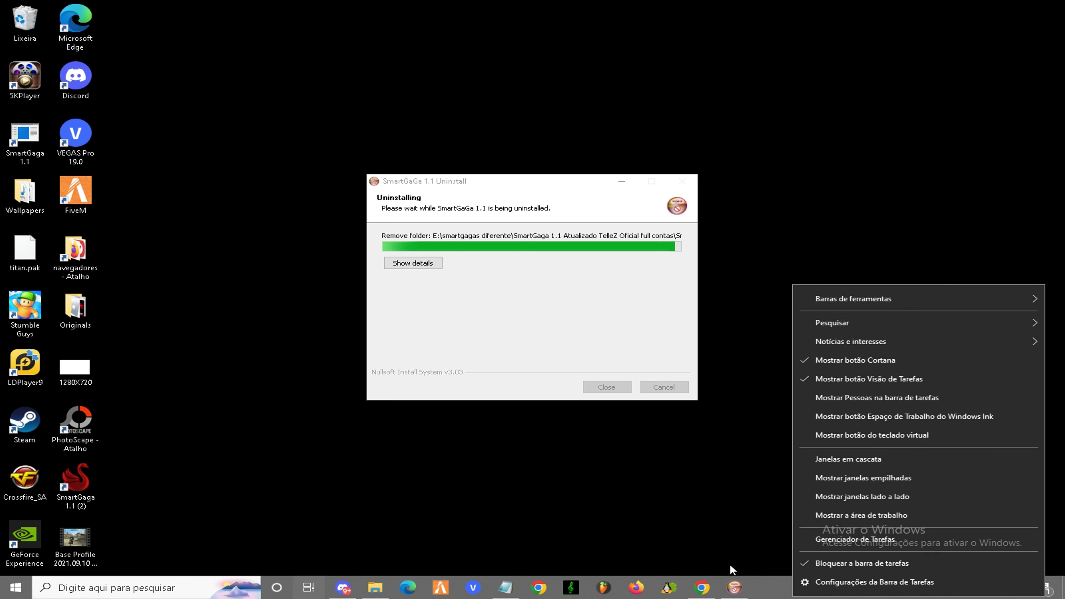
left_click(599, 268)
- End the Un_A (32 bits) uninstaller process in Task Manager, and close Task Manager
right_click(779, 589)
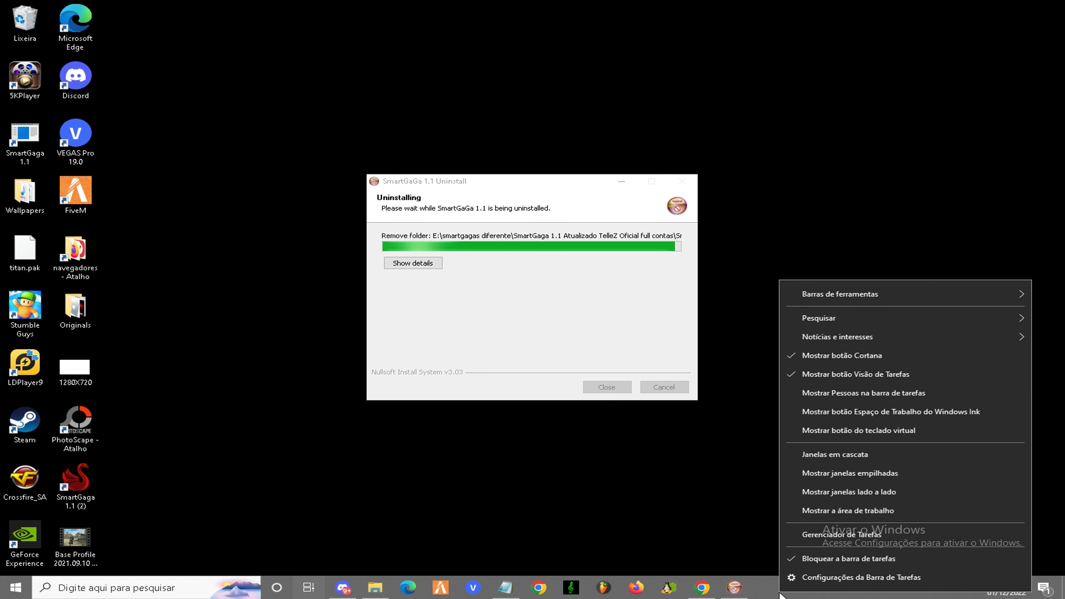
left_click(841, 536)
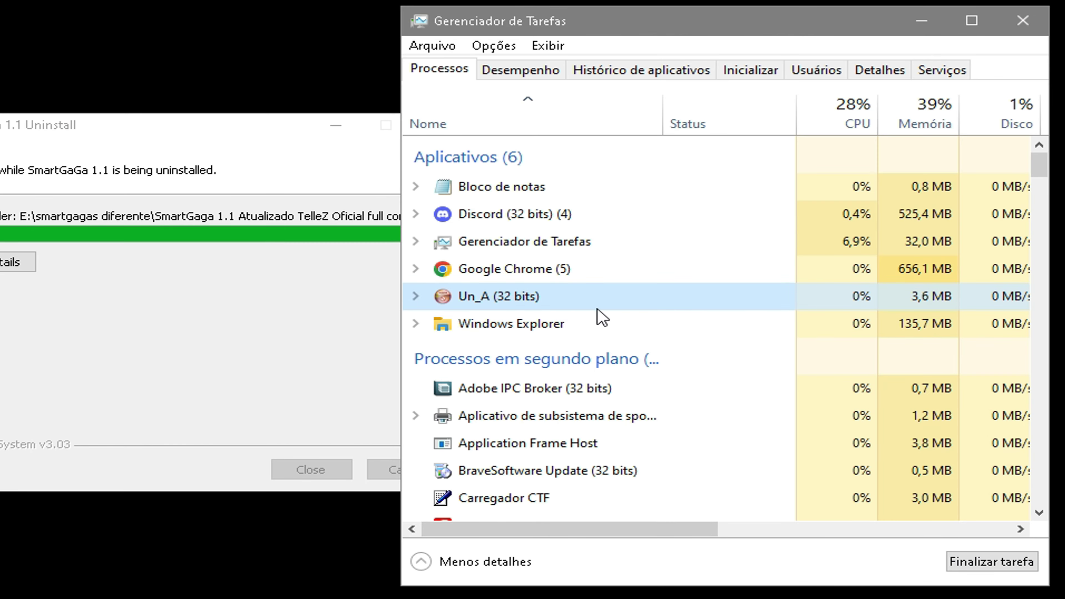
right_click(533, 299)
left_click(617, 332)
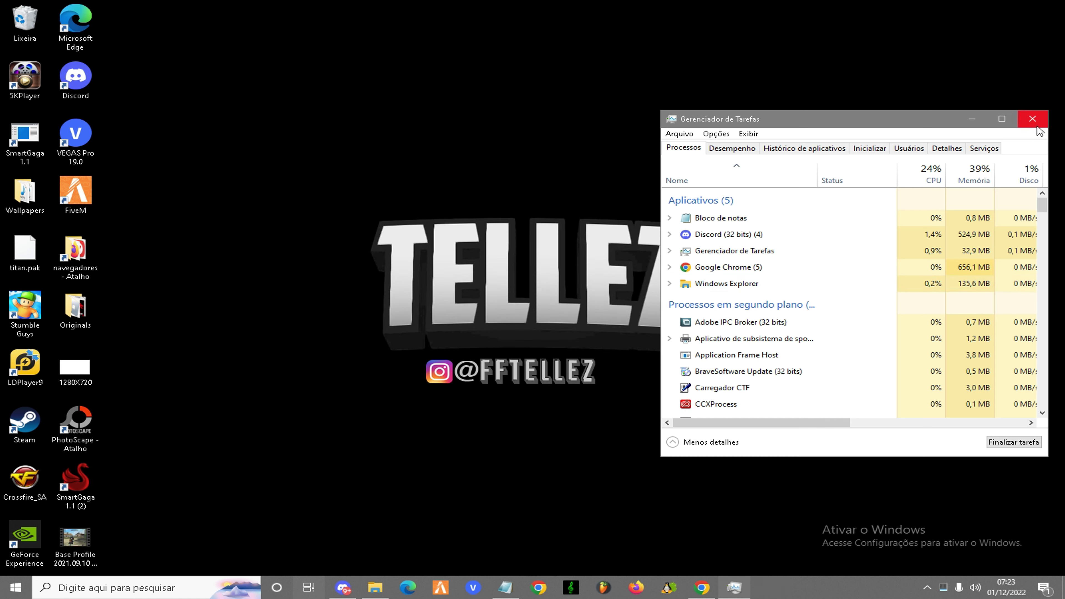
left_click(1037, 126)
- Delete the two broken desktop shortcuts SmartGaga 1.1 (2) and SmartGaga 1.1 by opening them and accepting their removal
double_click(90, 480)
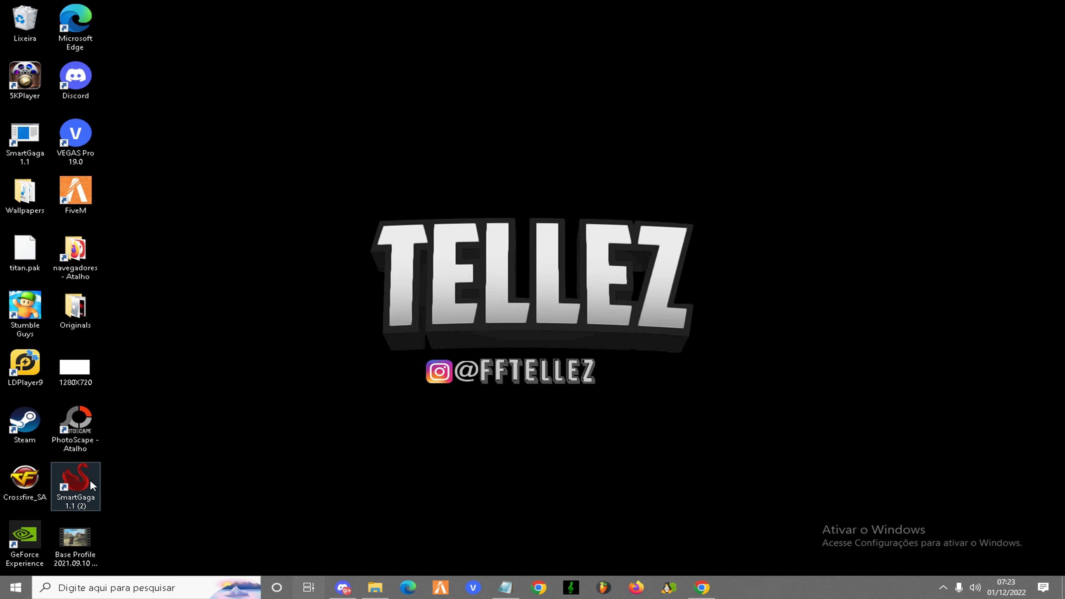
left_click(567, 321)
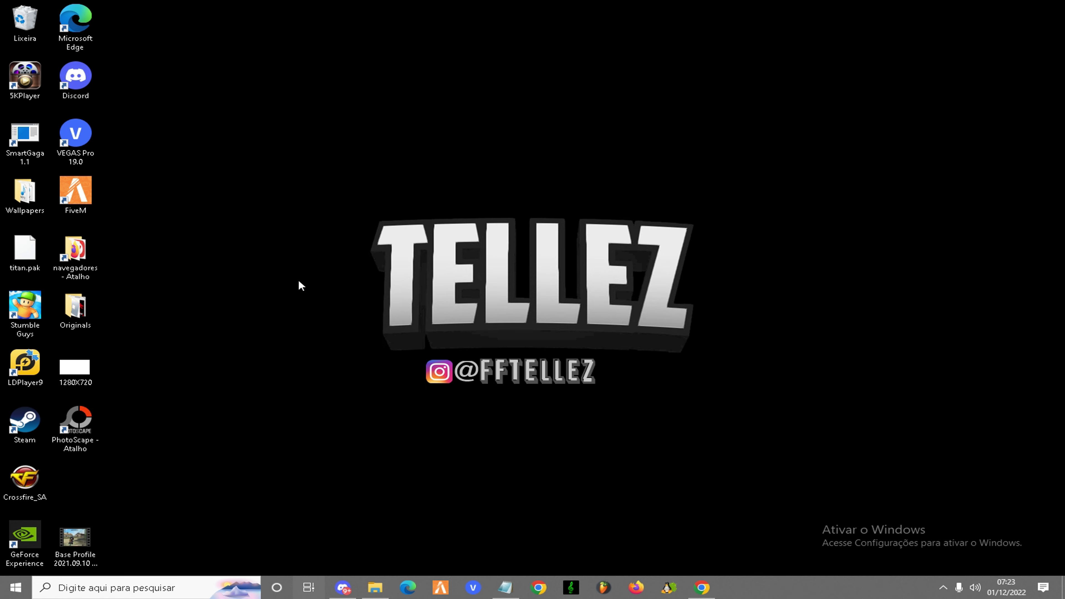
double_click(24, 136)
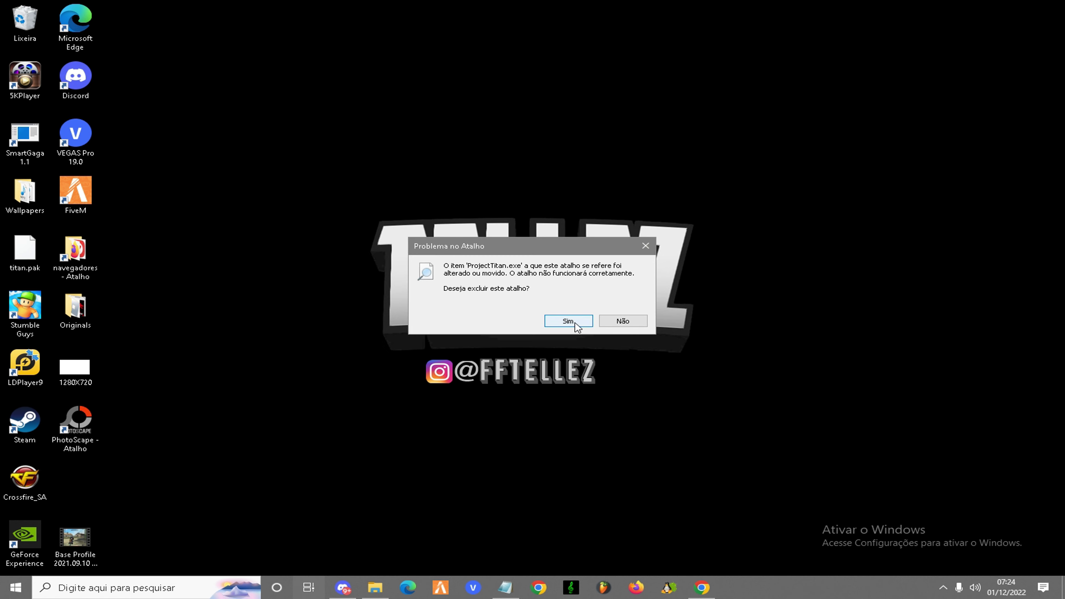
left_click(562, 321)
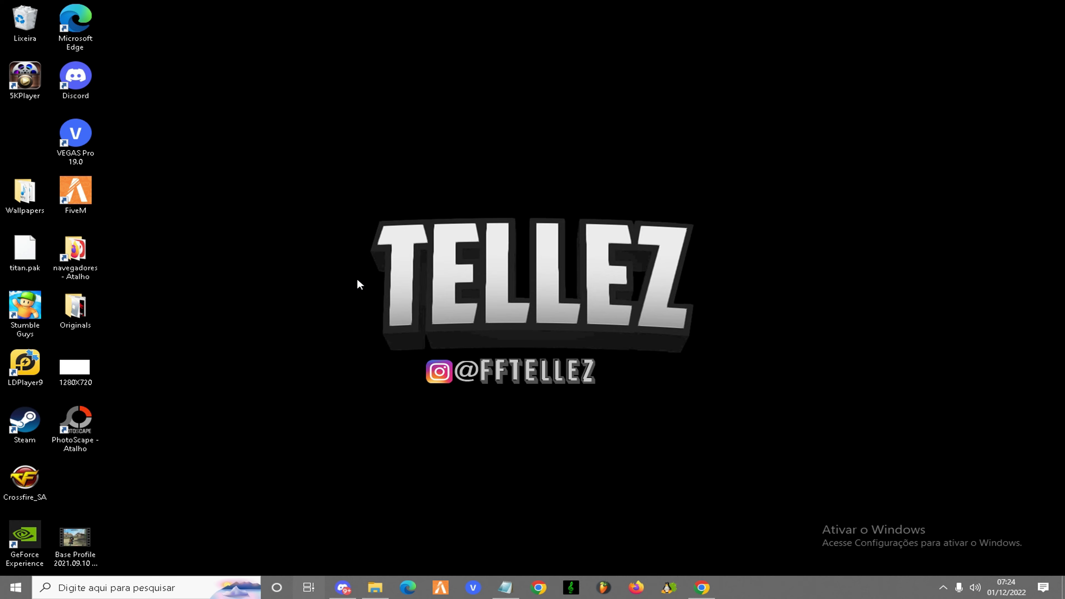
- Open the Registry Editor by running regedit from the Run dialog
key("super+r")
left_click(159, 552)
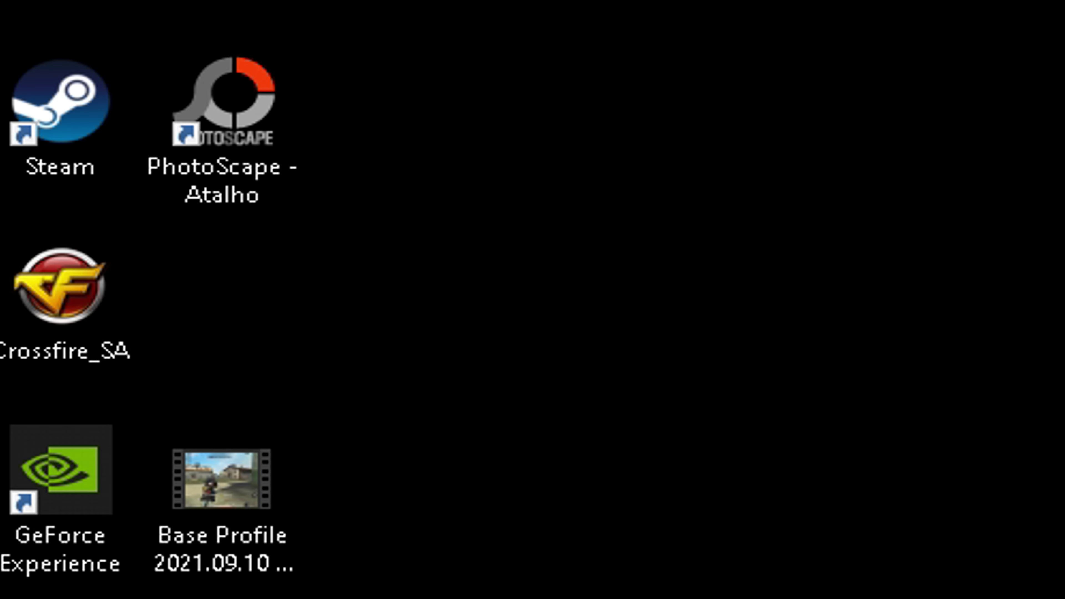
key("super+x")
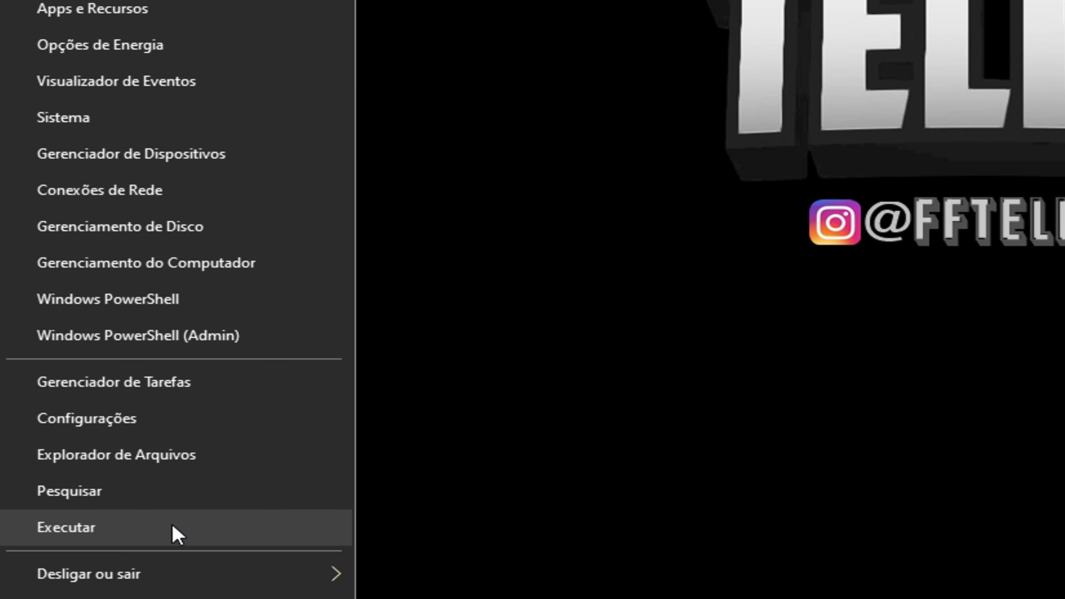
left_click(173, 527)
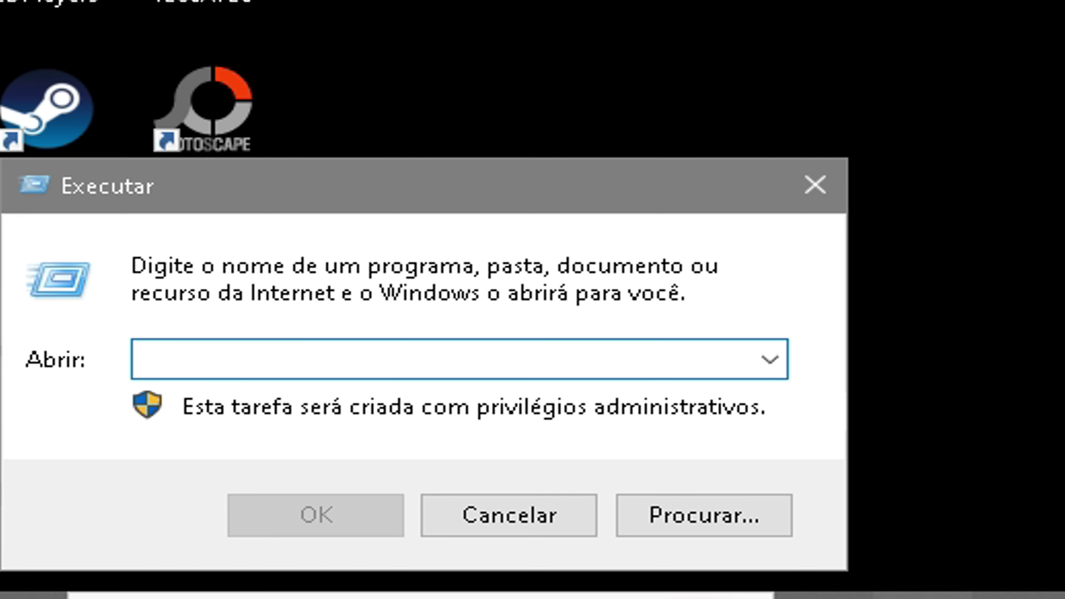
type("rege")
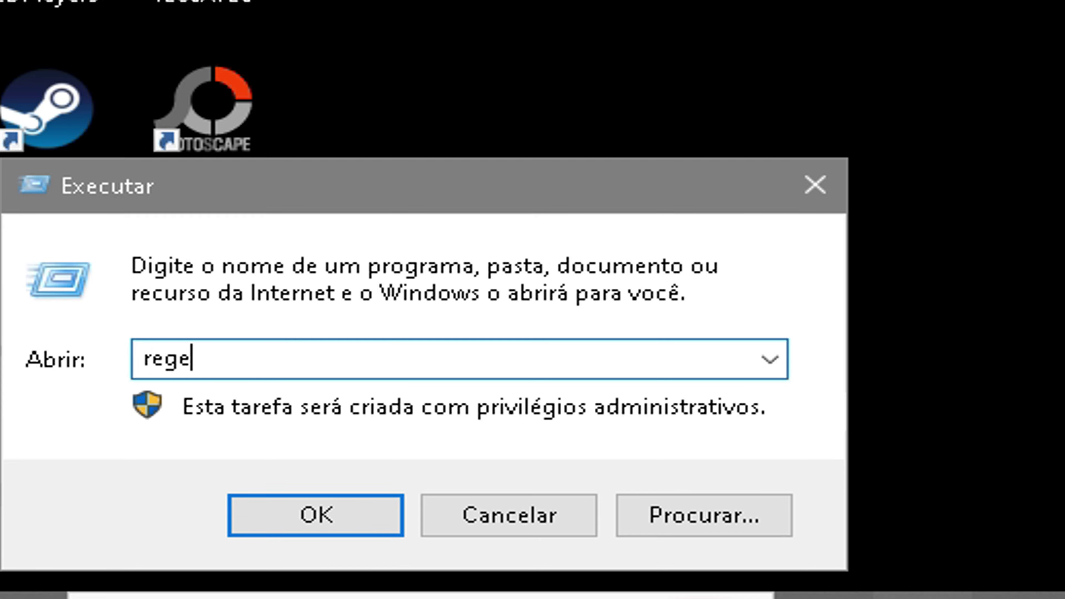
type("dit")
key("Return")
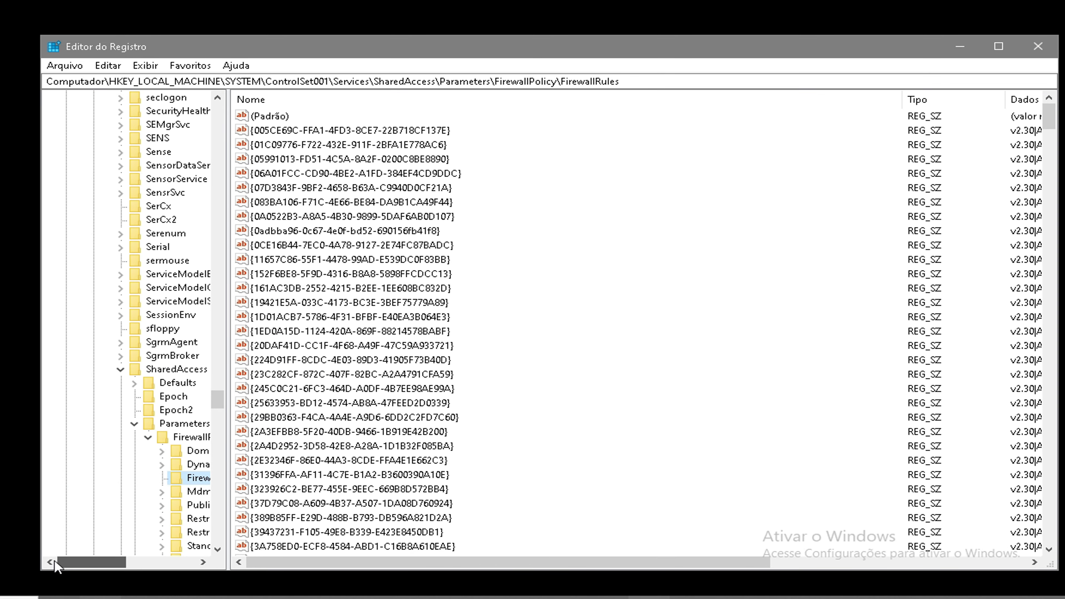
- Search the registry for smartgaga in keys, values and data, starting from HKEY_CURRENT_USER
scroll(57, 385, "up", 15)
left_click_drag(217, 372, 217, 100)
left_click(191, 123)
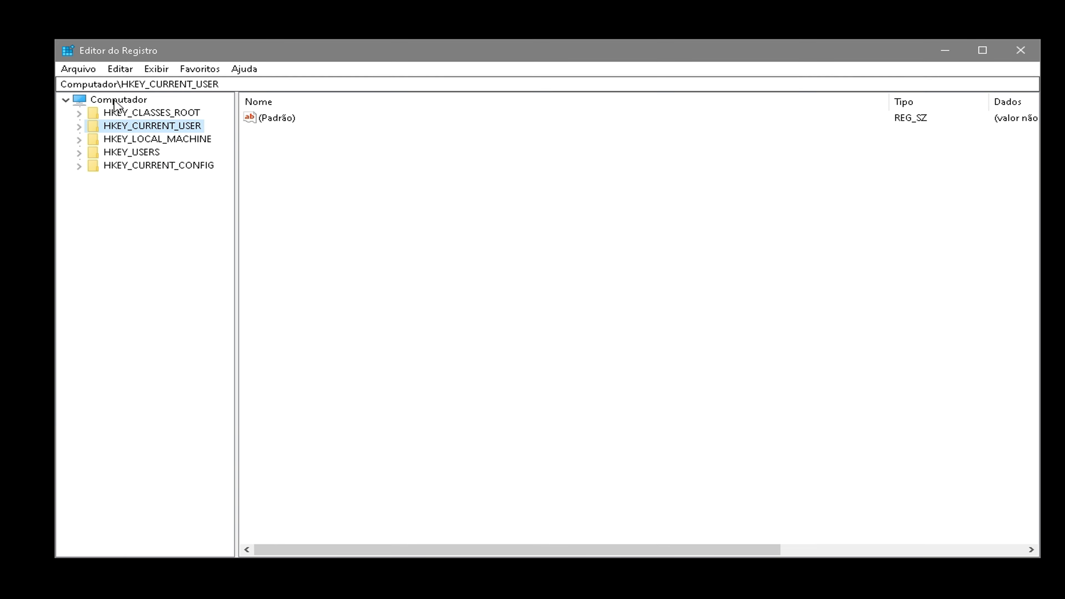
left_click(120, 69)
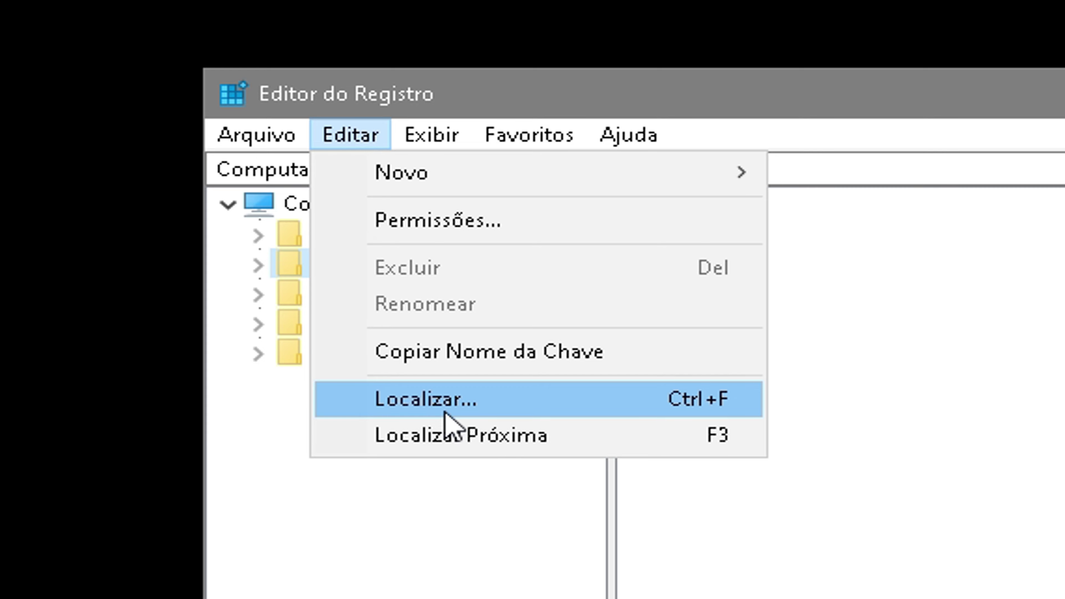
left_click(528, 402)
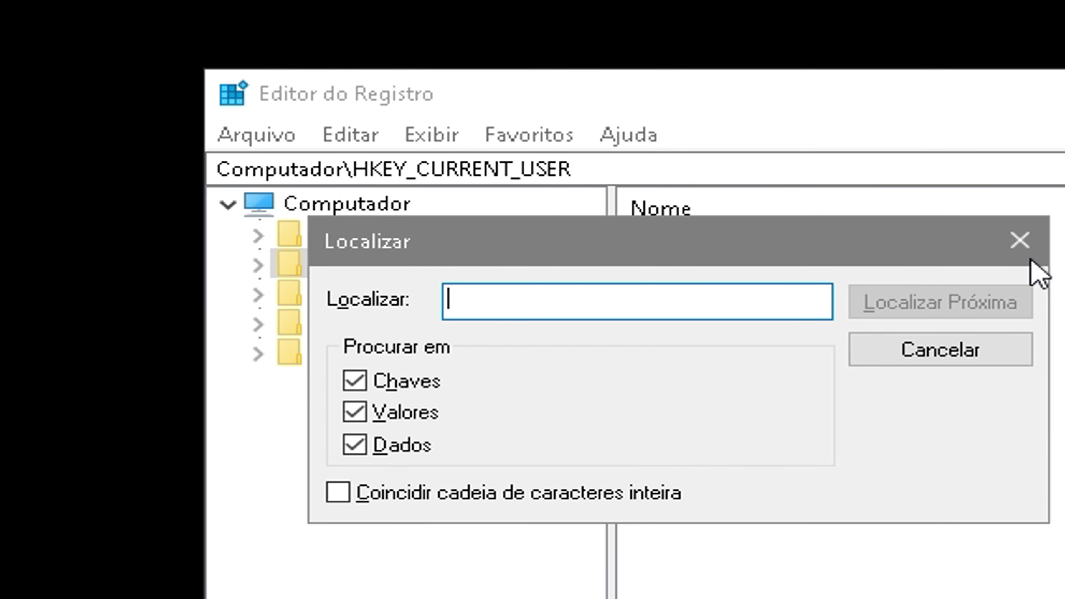
left_click(1019, 240)
left_click(363, 134)
left_click(533, 520)
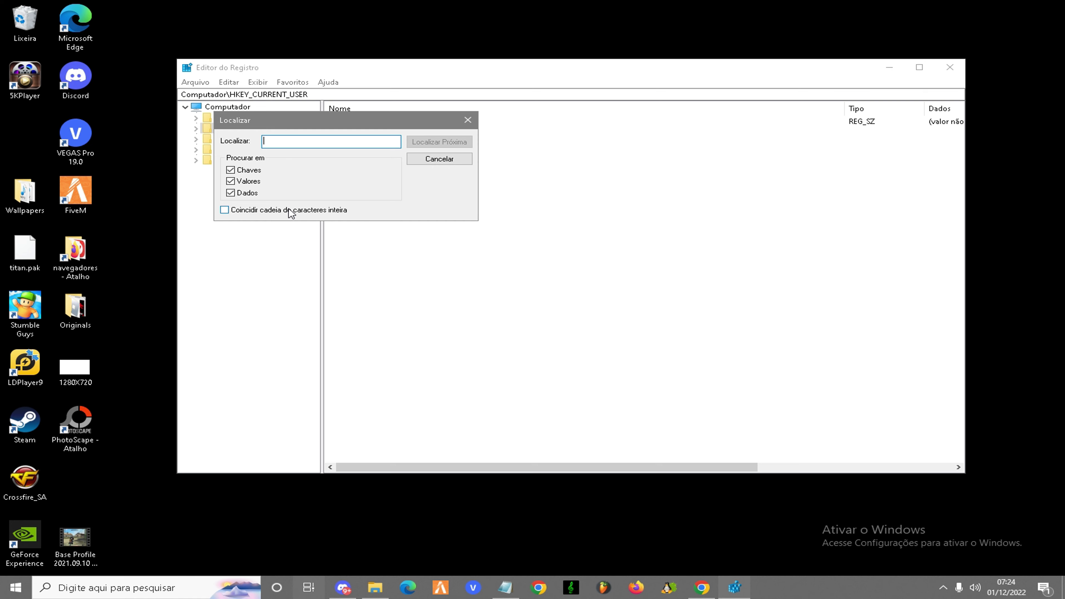
type("smartgaga")
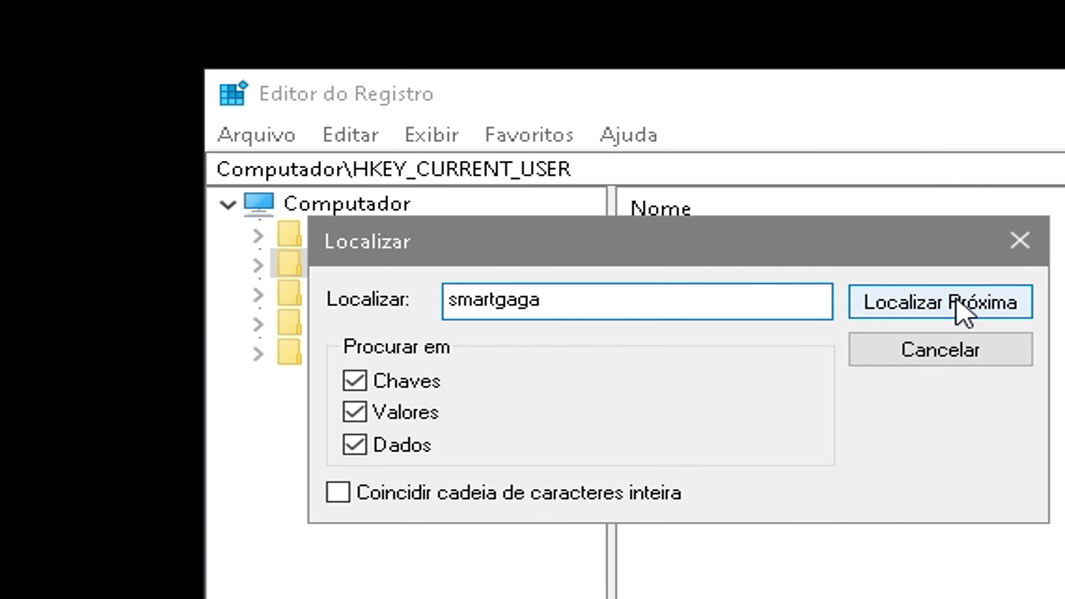
left_click(960, 310)
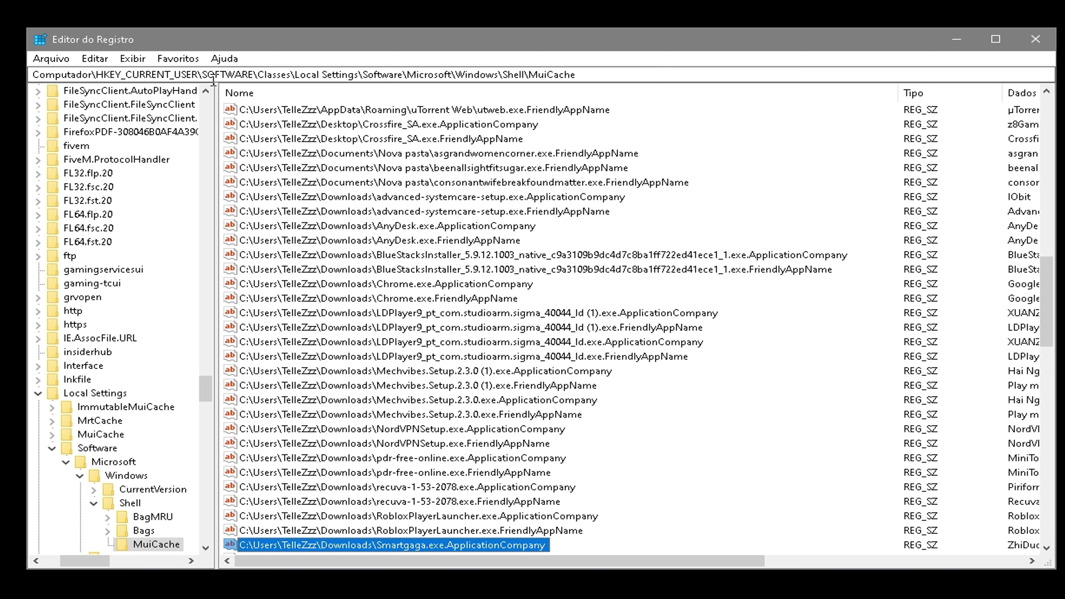
- Delete the Smartgaga.exe.ApplicationCompany and Smartgaga.exe.FriendlyAppName values from the MuiCache key
scroll(303, 267, "down", 3)
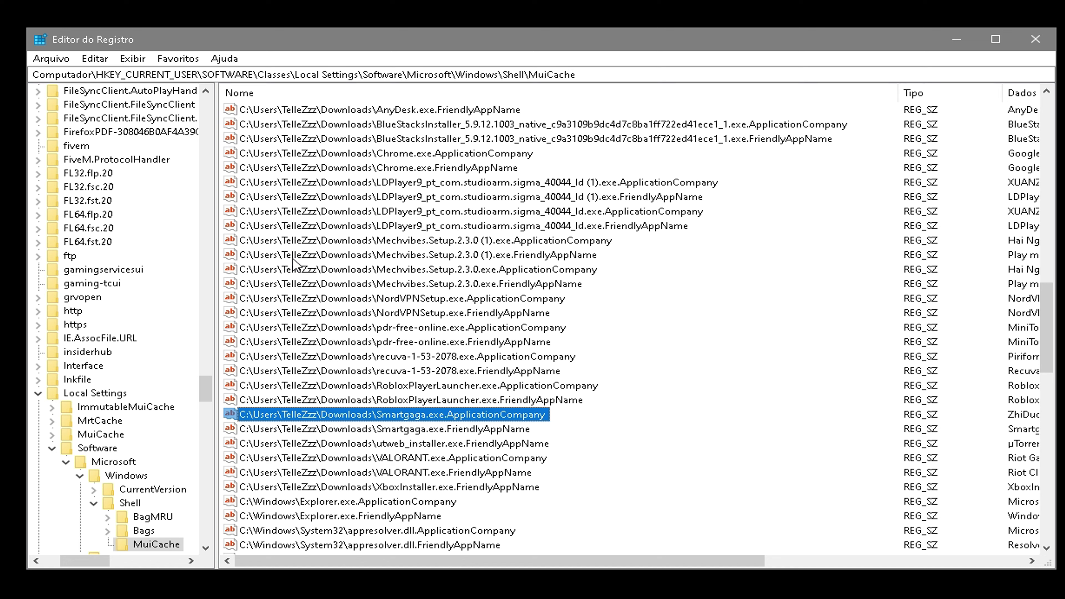
key("Delete")
left_click(649, 336)
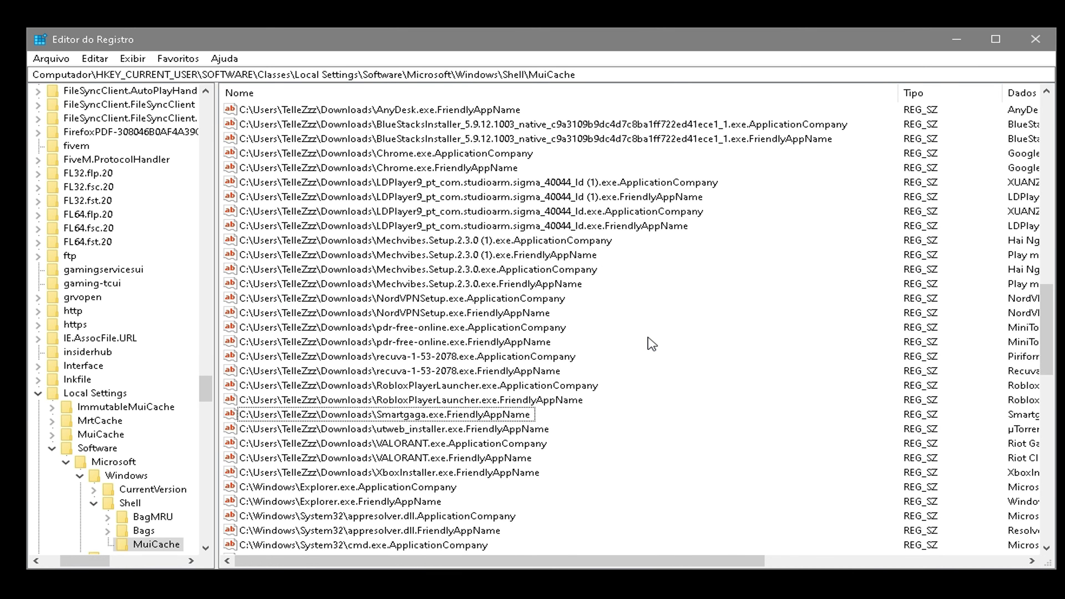
left_click(320, 415)
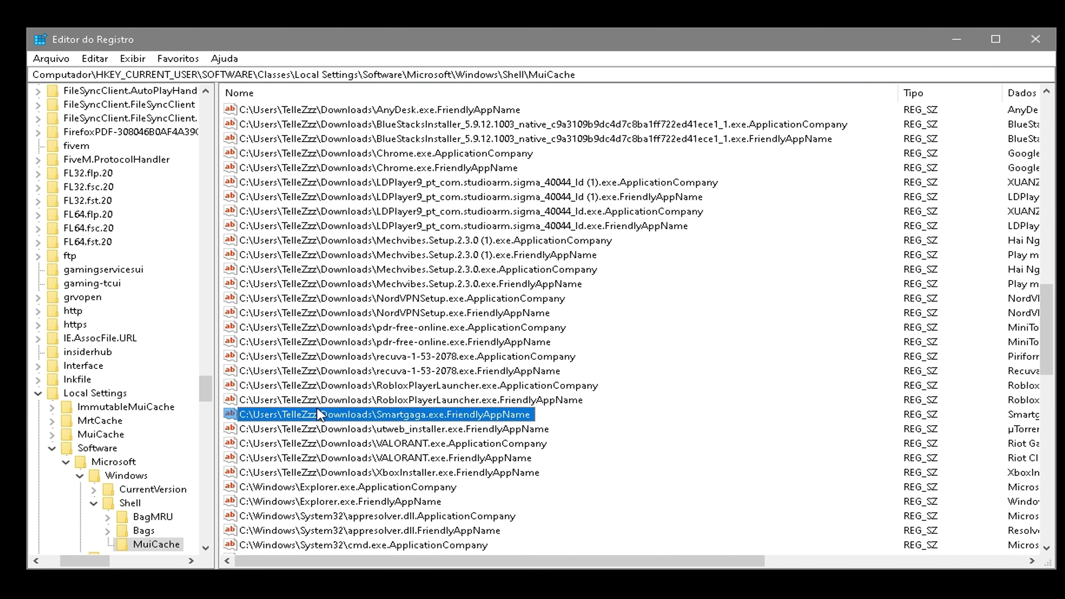
key("Delete")
key("Return")
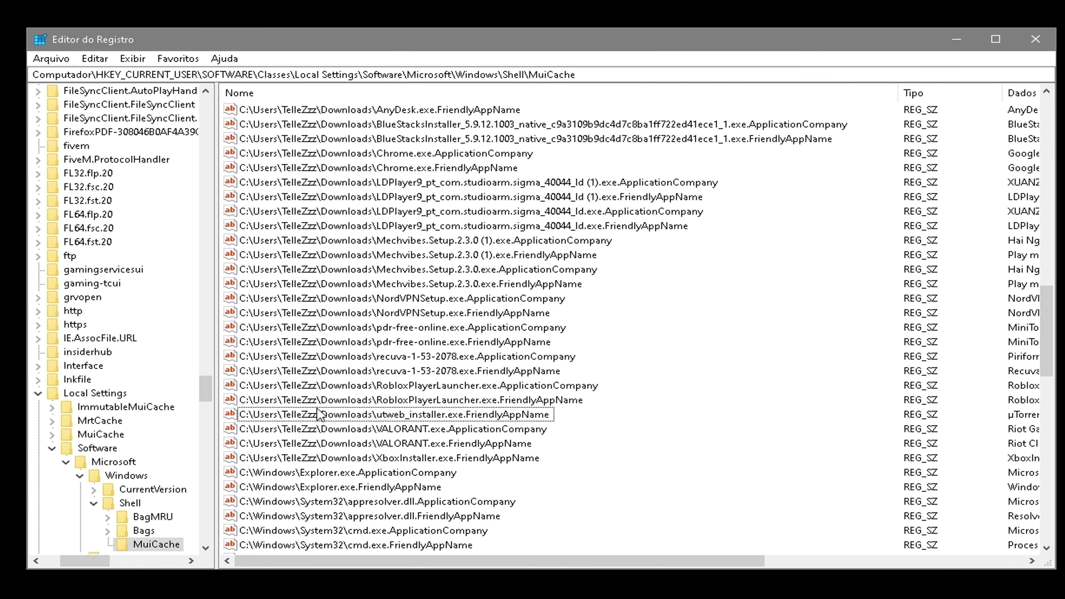
- Find the projecttitan.exe.ApplicationCompany value under MuiCache and delete it
key("End")
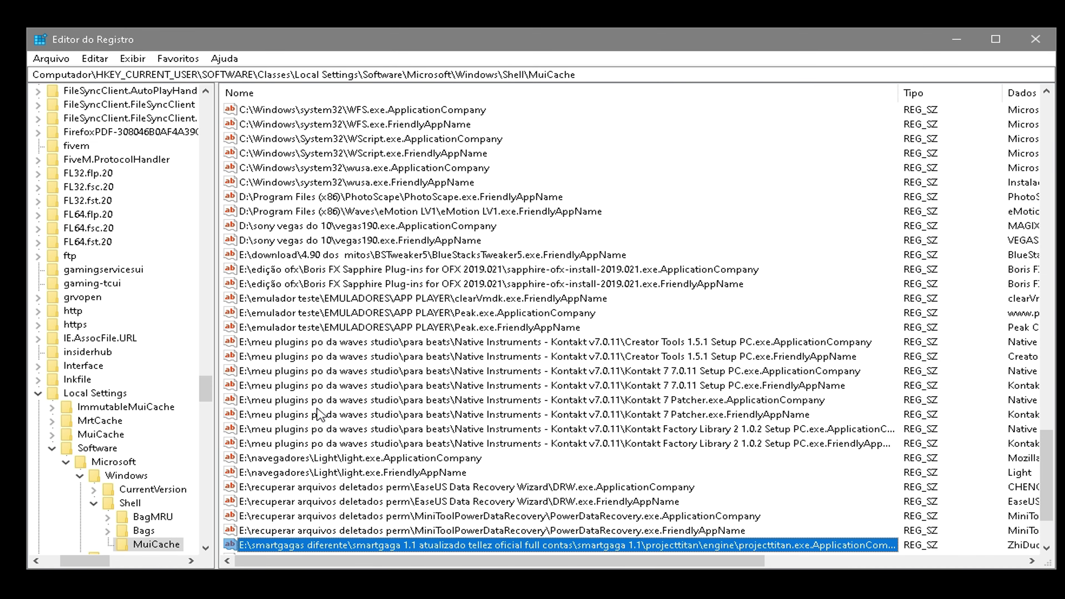
key("Delete")
key("Return")
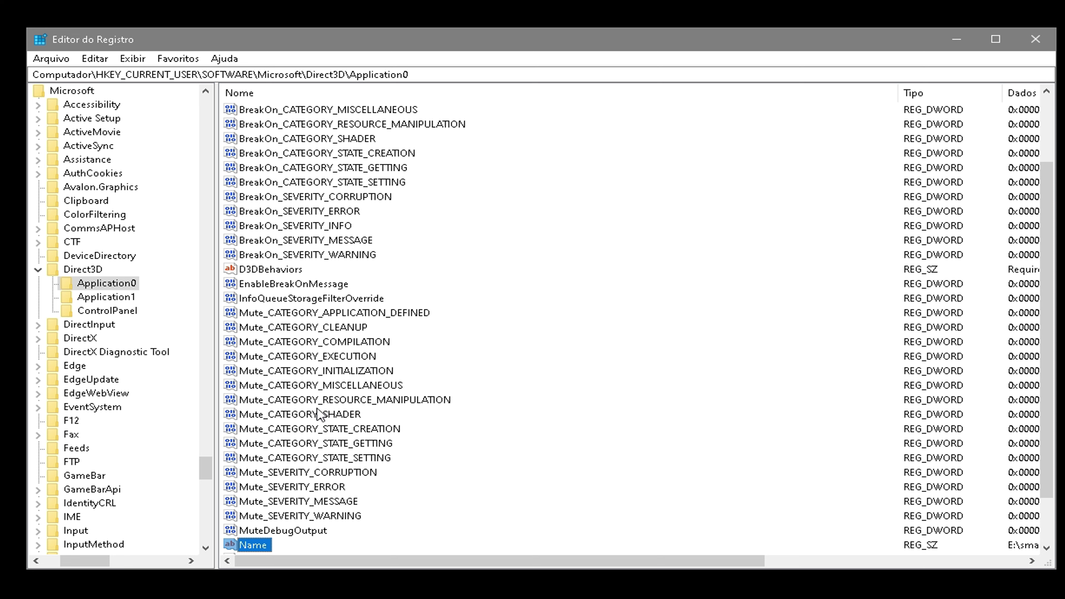
- Delete the Name value from both the Application0 and Application1 keys under Direct3D
key("Delete")
key("Return")
key("shift+Tab")
key("Down")
key("Tab")
key("End")
key("Delete")
key("Return")
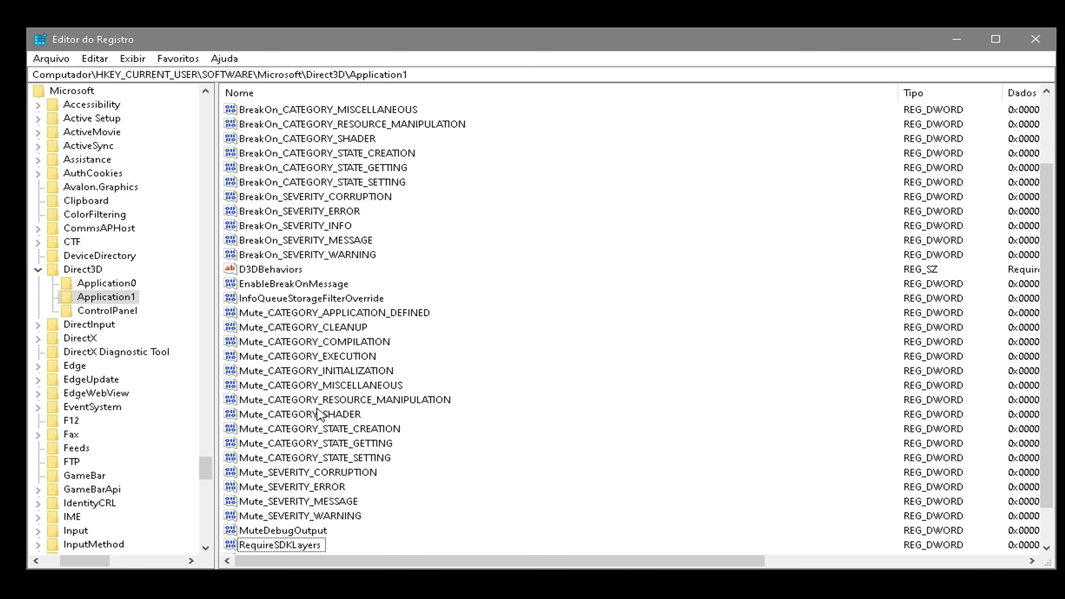
- Delete the Application0_Name and DXCPL_BrowsePath values from the ControlPanel key under Direct3D
key("shift+Tab")
key("Down")
key("Tab")
key("Down")
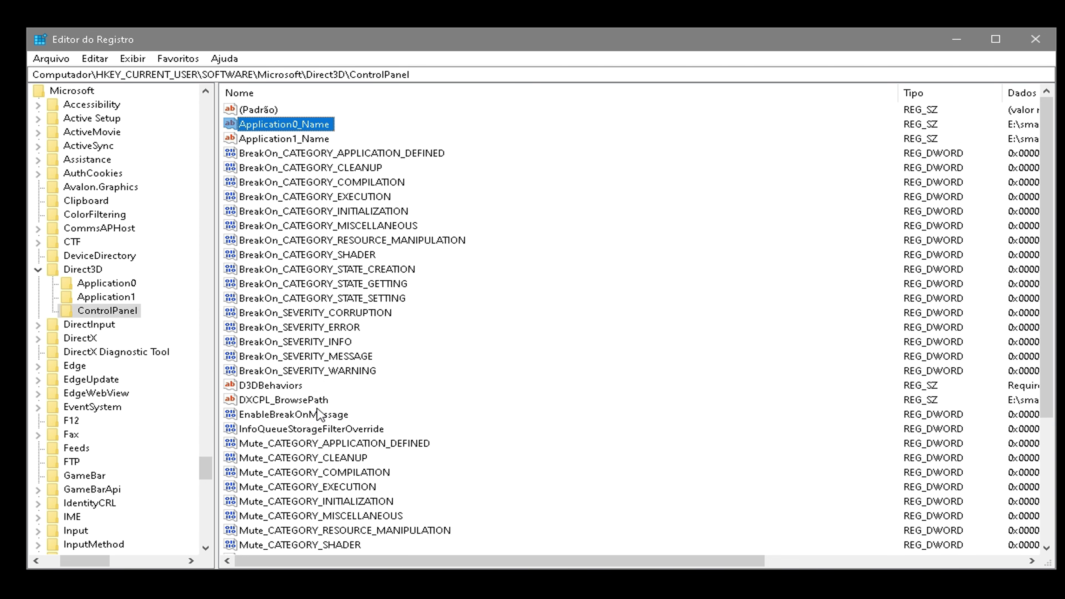
key("Delete")
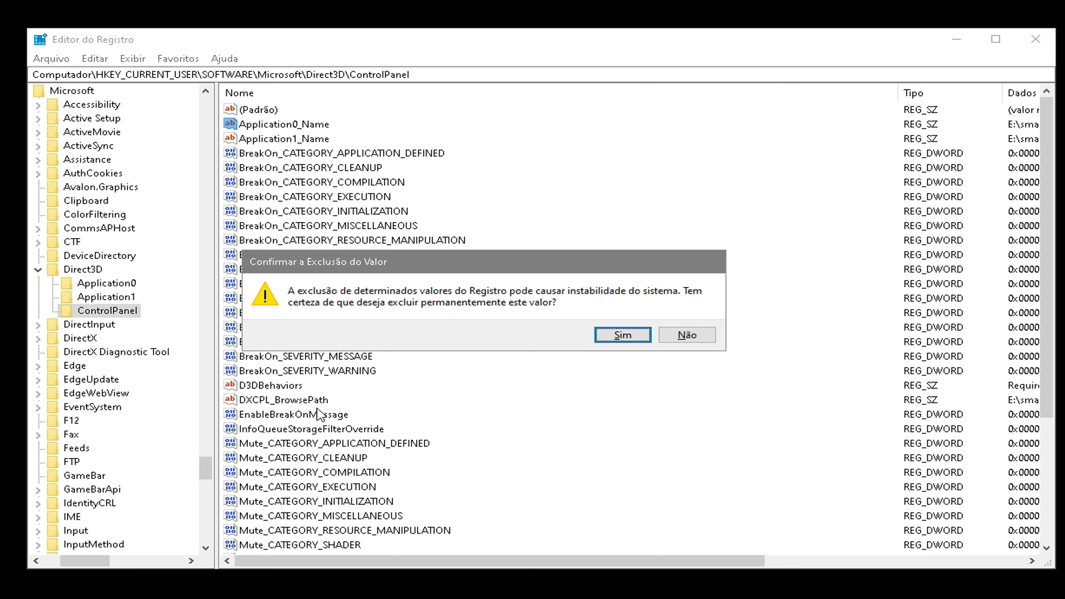
key("Return")
key("d")
key("x")
key("Delete")
key("Return")
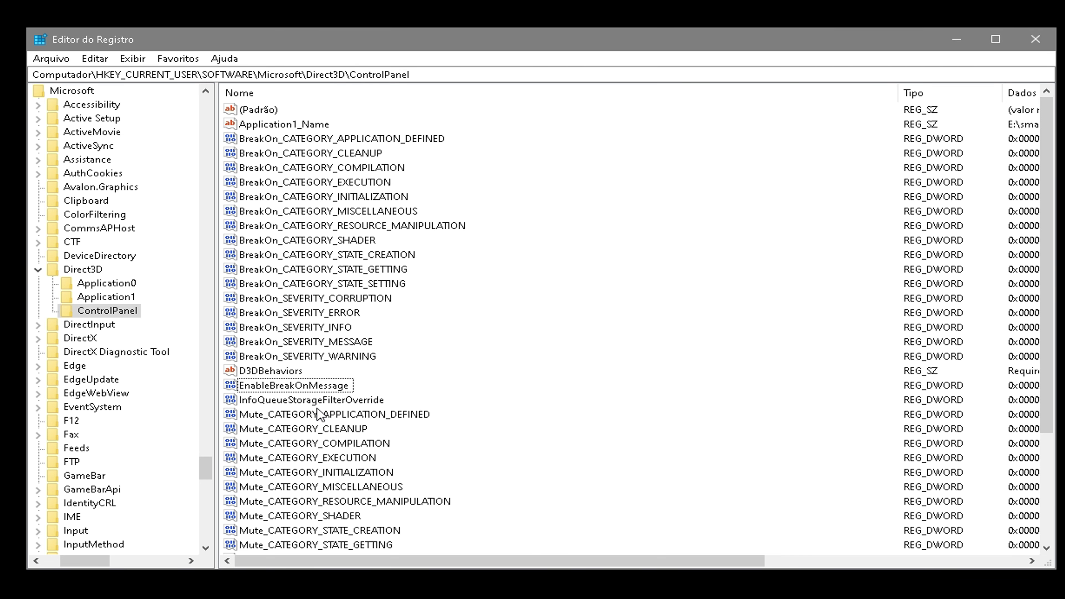
- Find and delete the default value data in the 147a725_0 and ecf81e75_0 keys under Internet Explorer's PropertyStore
key("F3")
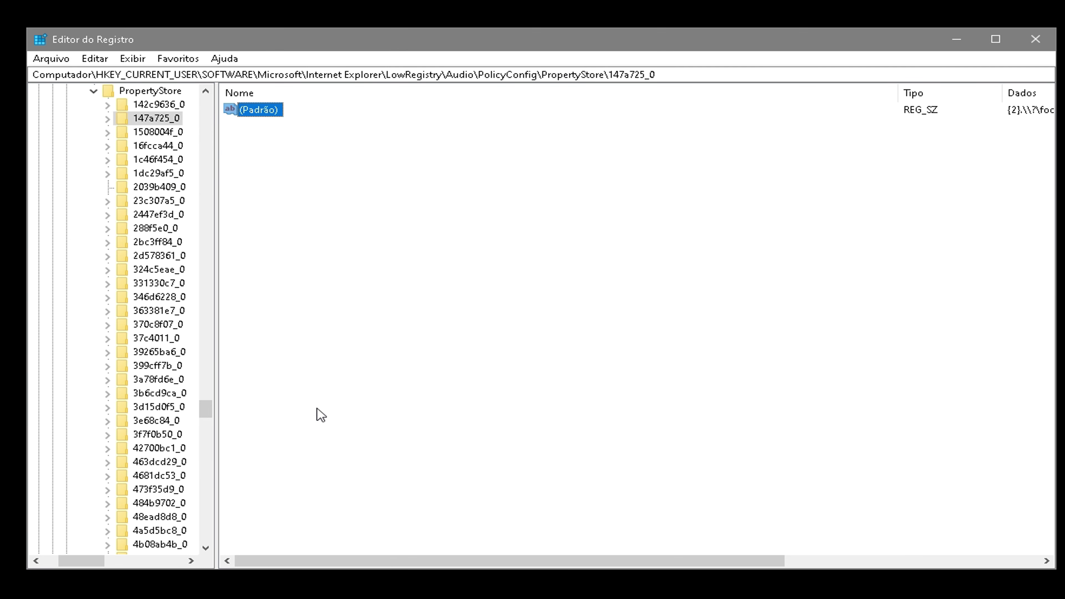
key("Delete")
key("Return")
key("F3")
right_click(263, 109)
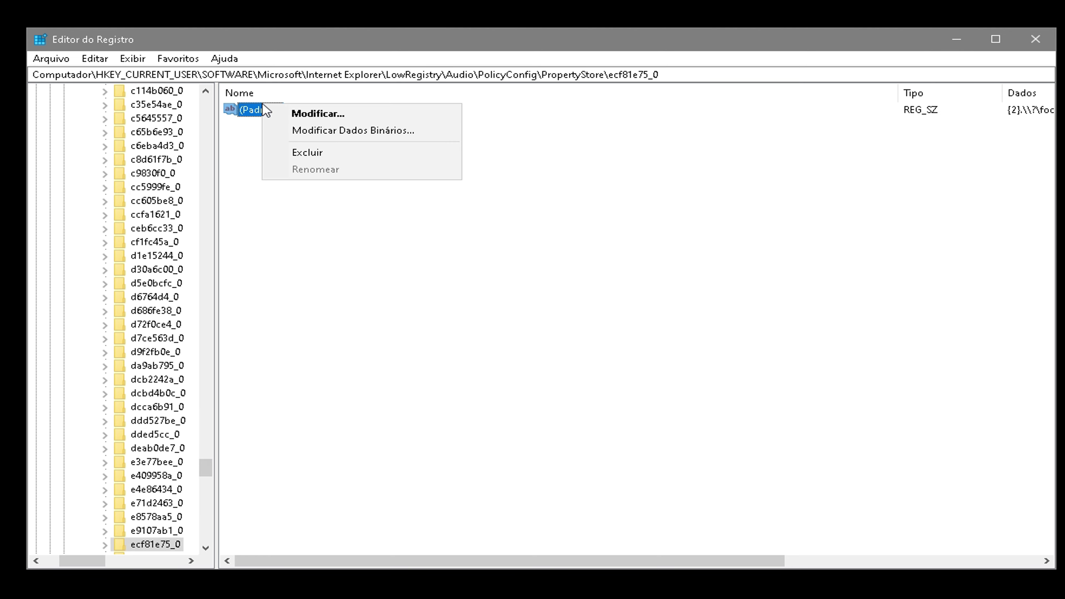
left_click(304, 153)
left_click(608, 340)
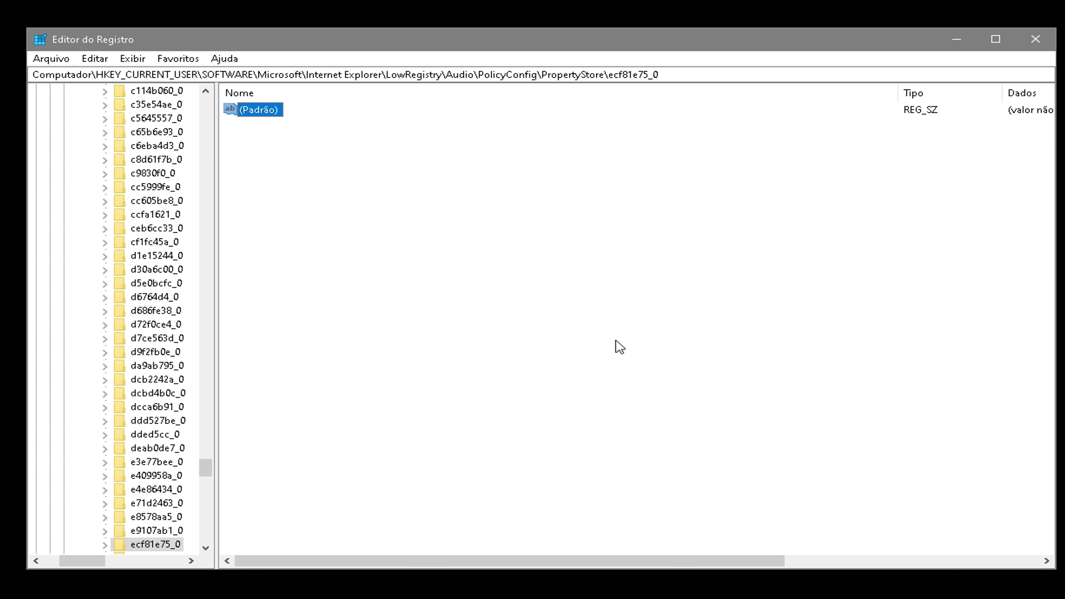
- Find the SmartGaGa key under the microphone ConsentStore's NonPackaged key and delete it
key("F3")
key("Delete")
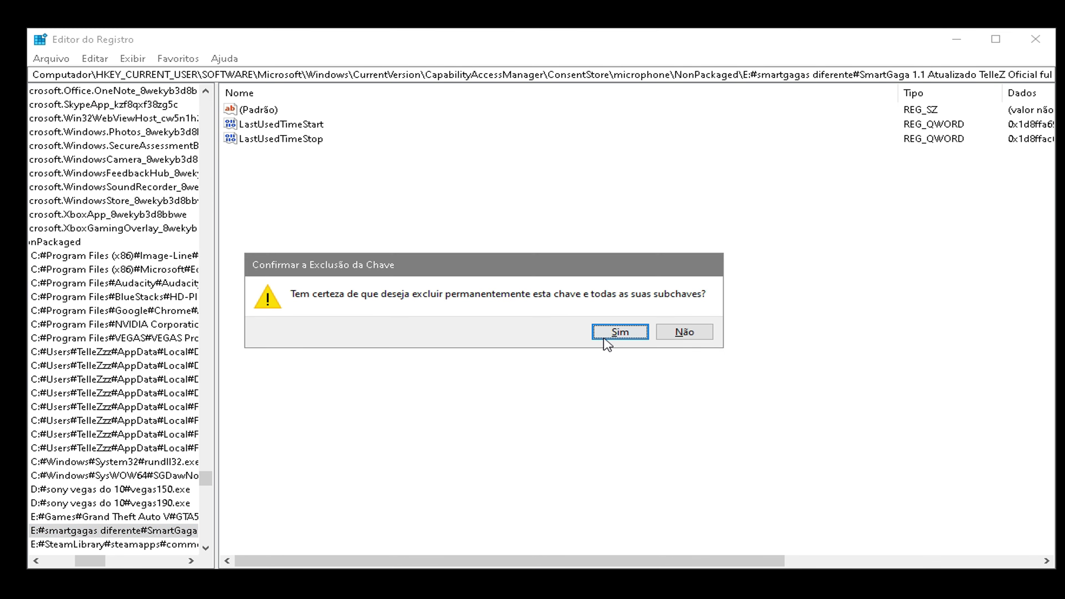
left_click(604, 338)
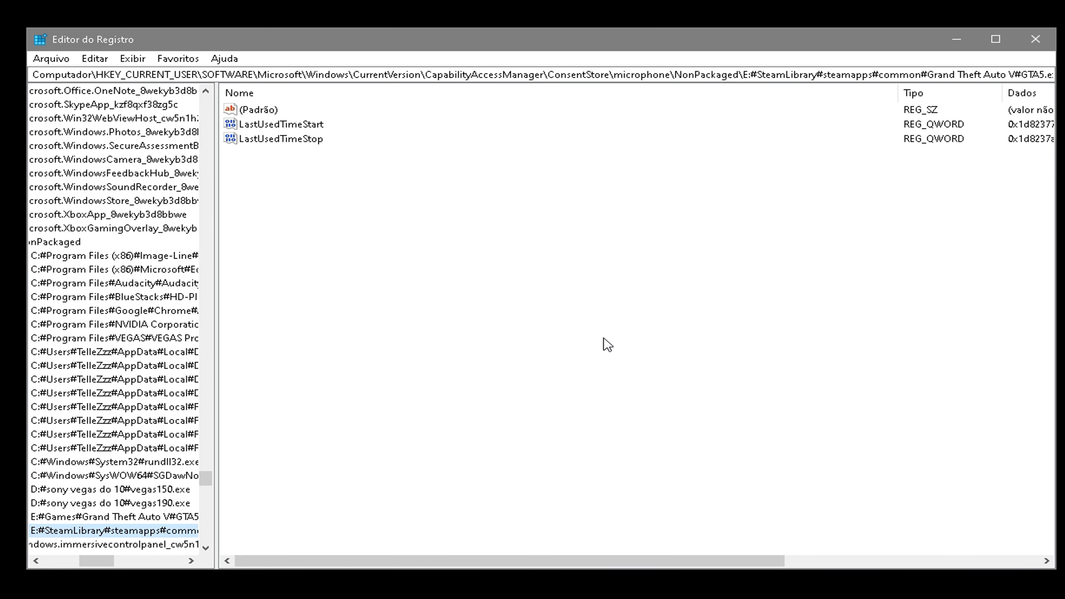
- Find the next matching windows.data.apps.appmetadata keys under CloudStore's DefaultAccount and delete them
key("F3")
key("Delete")
left_click(608, 344)
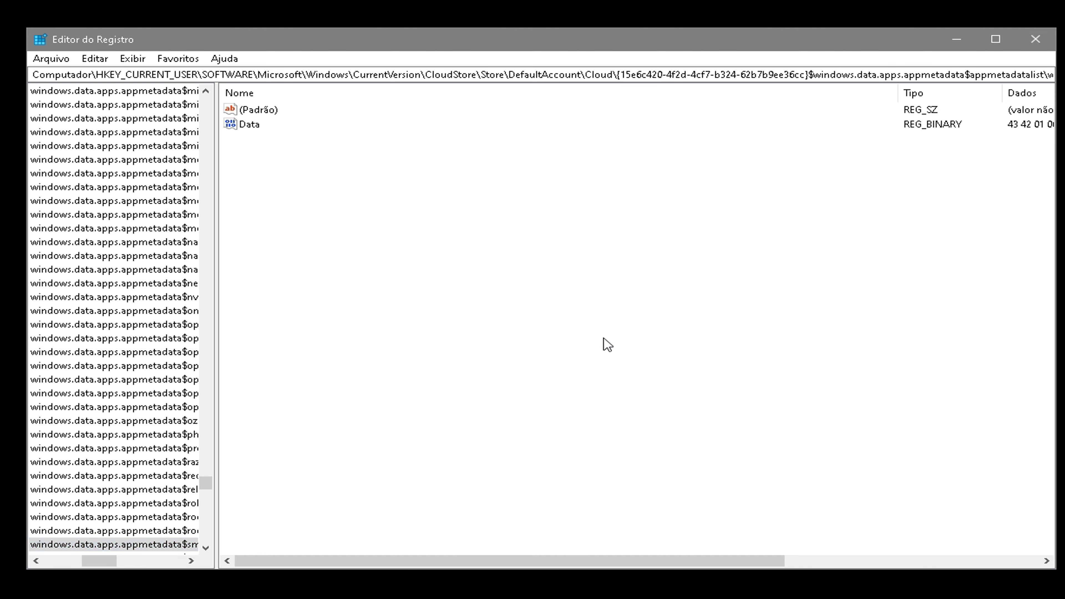
key("F3")
key("Delete")
left_click(607, 345)
- Delete the SmartGaGa key under HKEY_CURRENT_USER\SOFTWARE and the following matches, including the WinRAR ArcHistory entry, and continue the search
key("F3")
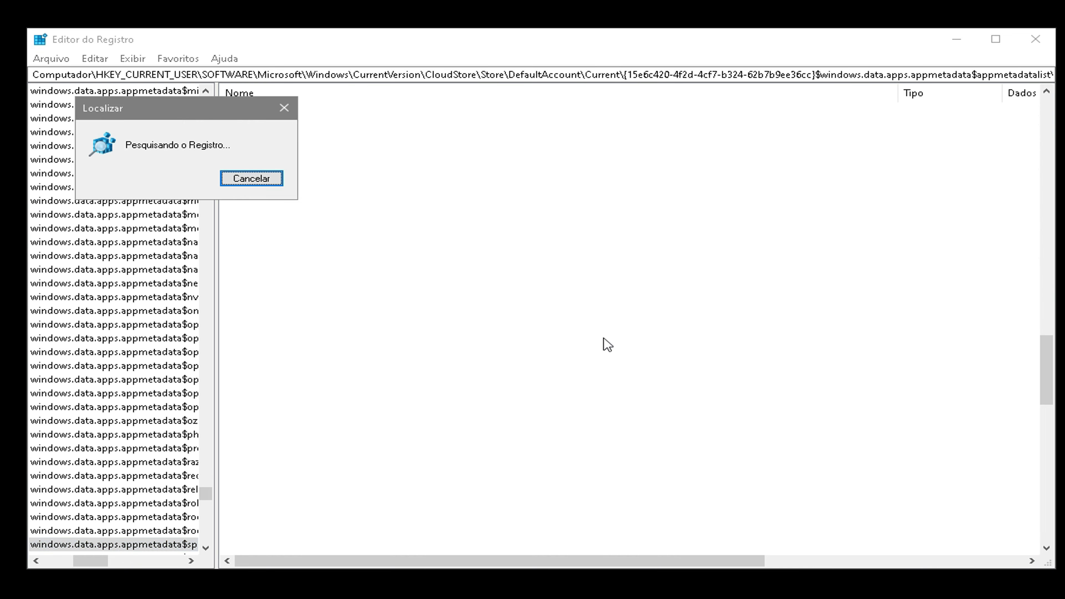
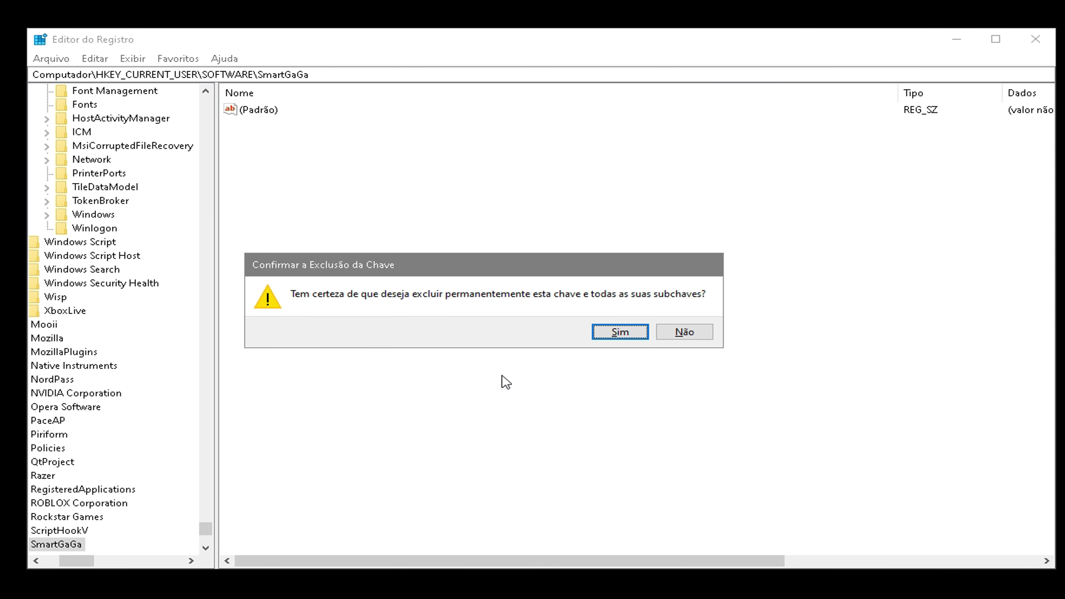
key("Return")
key("F3")
key("Delete")
key("Return")
key("F3")
key("Delete")
key("Return")
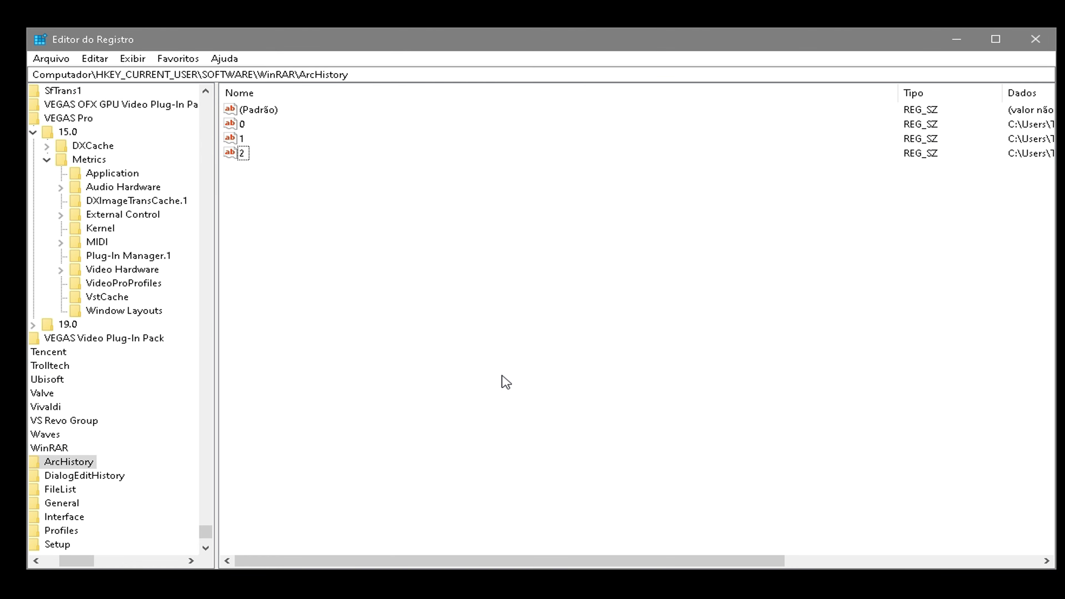
key("F3")
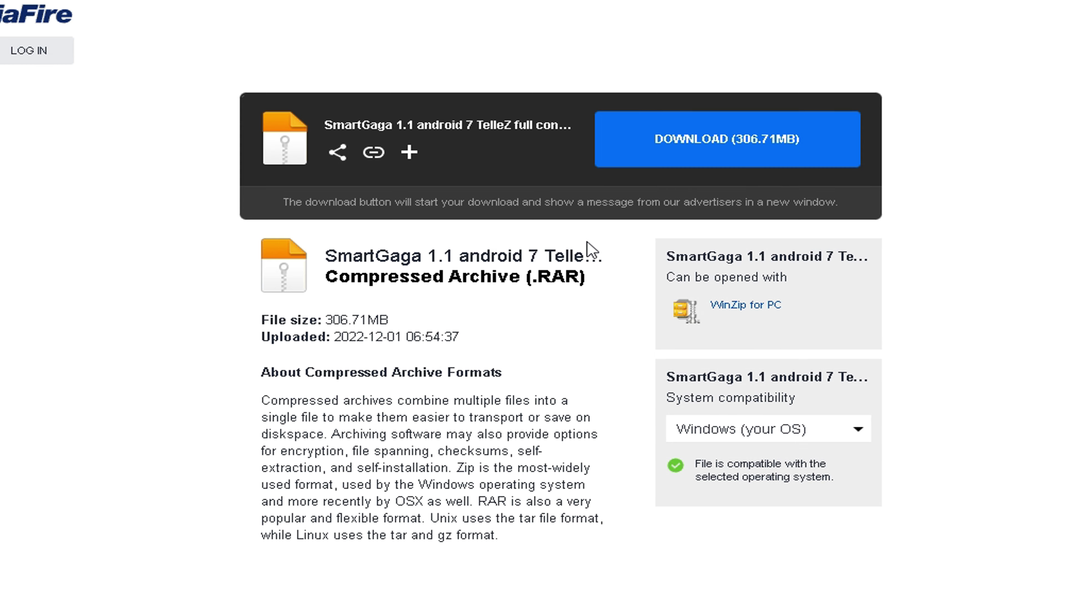
- Download the 306.71 MB SmartGaGa 1.1 android 7 archive from MediaFire and locate it in the smartgaga mais leve de todos folder
left_click(694, 156)
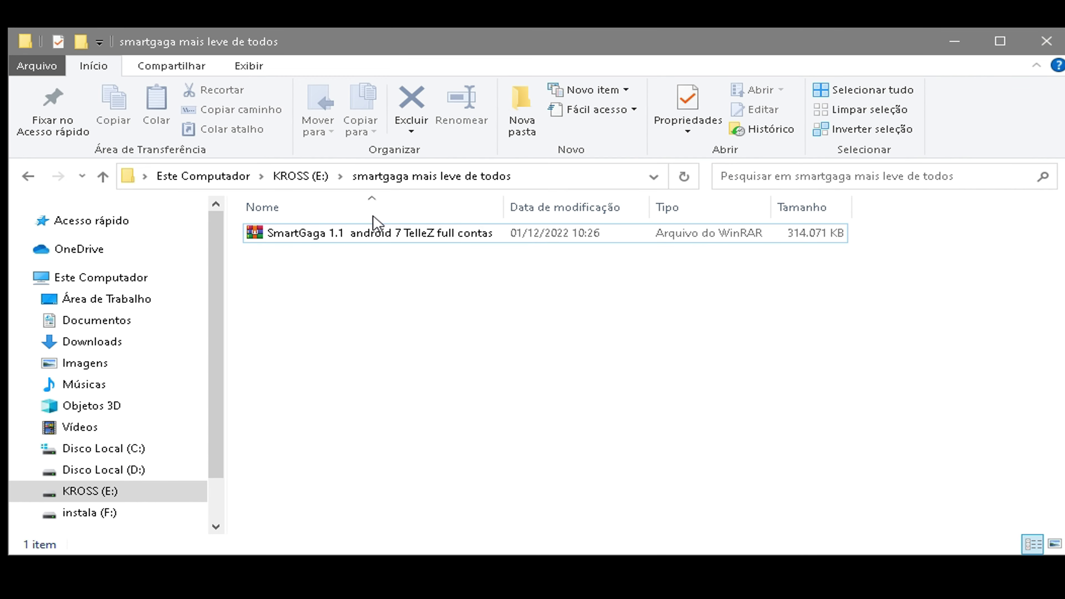
left_click(419, 232)
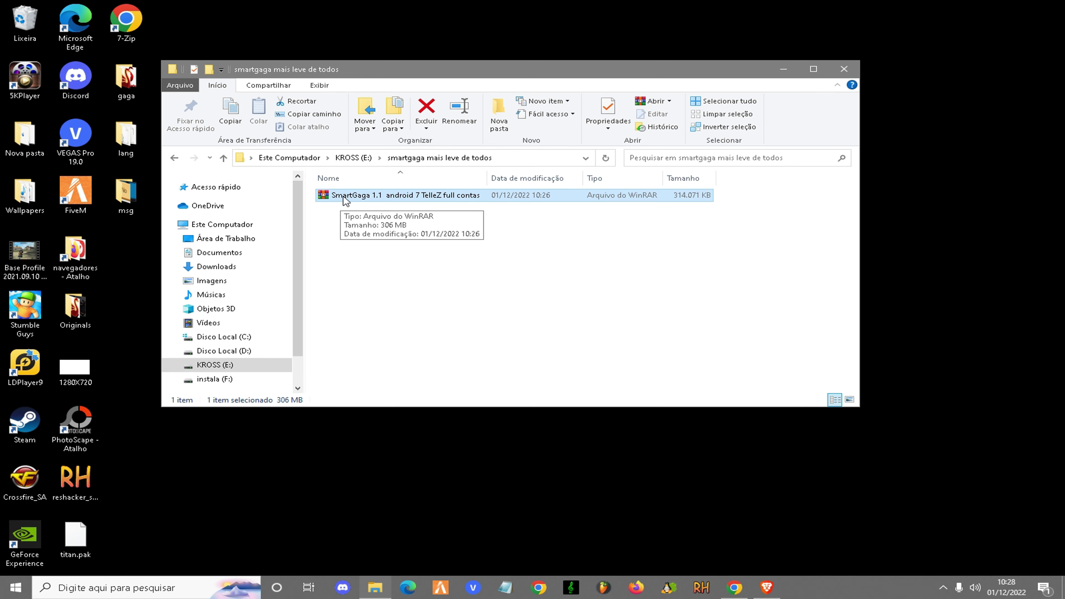
right_click(345, 200)
left_click(394, 256)
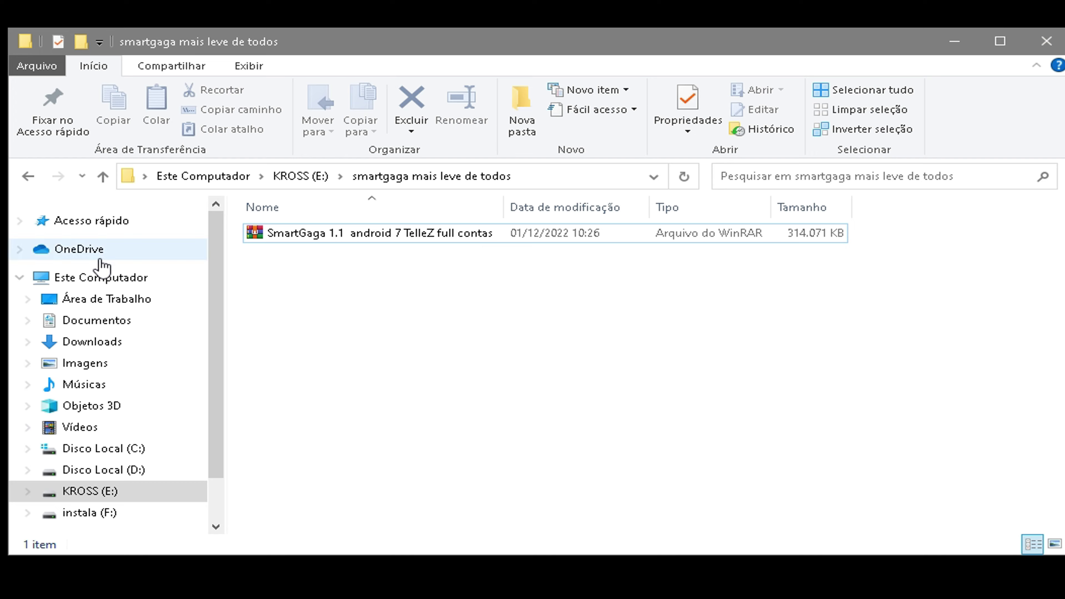
- Examine the root of drive C and the option for creating a folder there, and return to the archive's folder
left_click(106, 277)
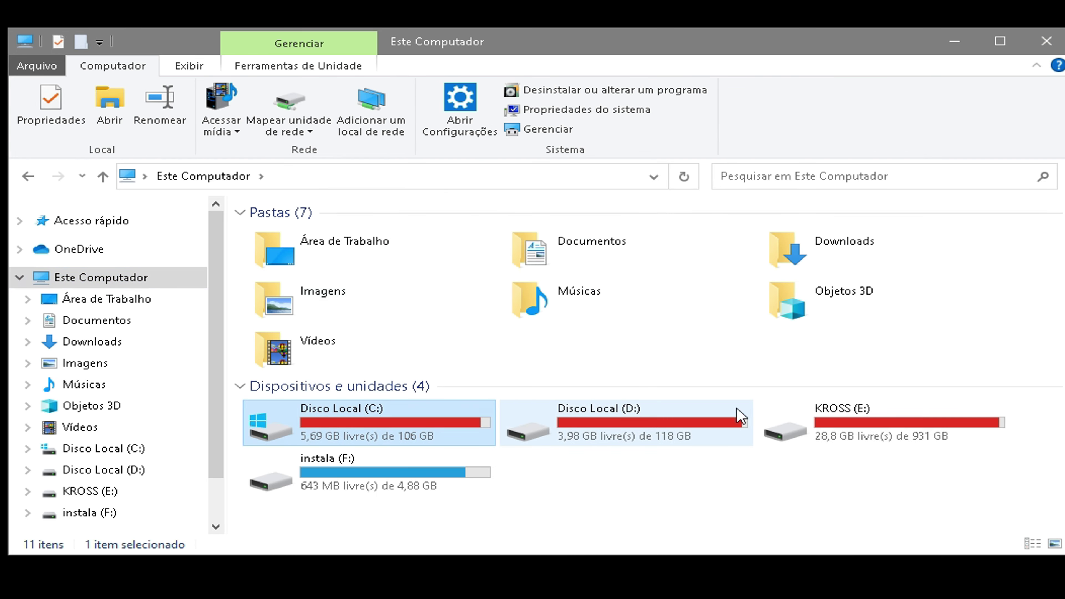
double_click(472, 433)
scroll(498, 417, "down", 1)
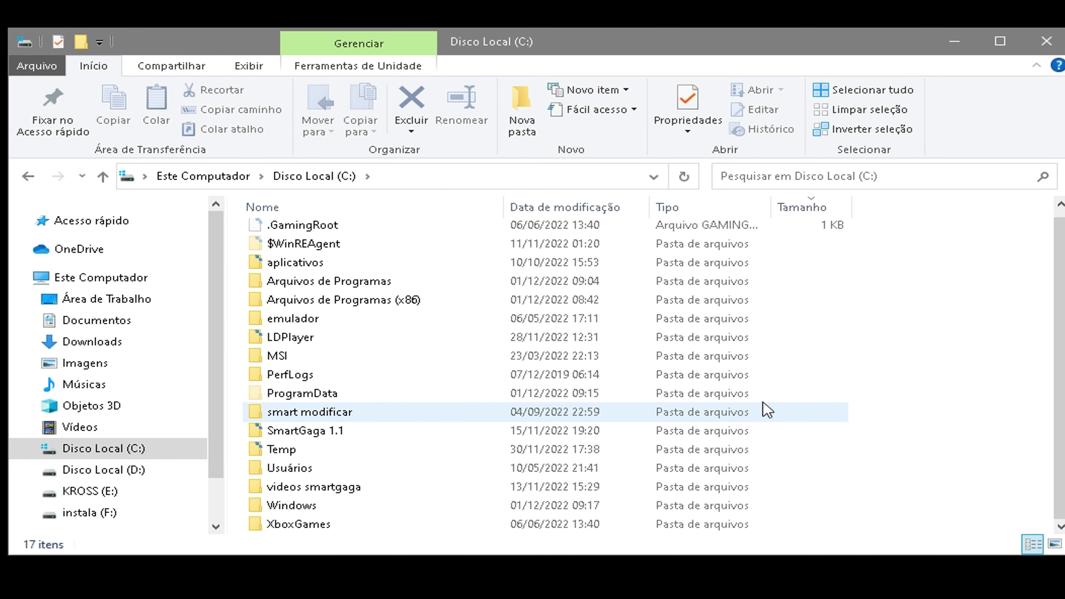
right_click(944, 366)
mouse_move(1004, 555)
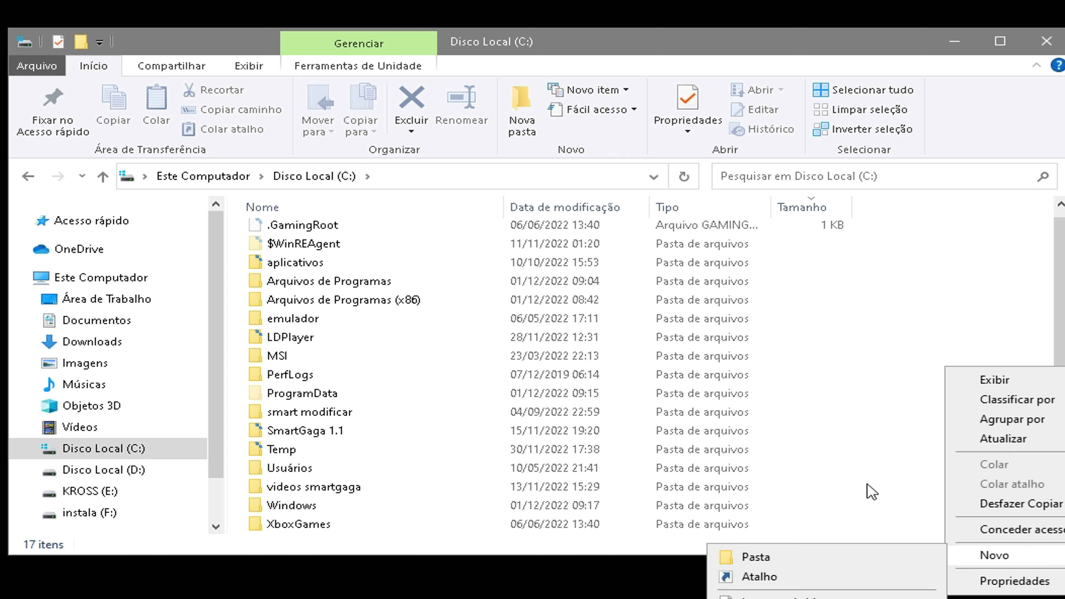
left_click(872, 491)
left_click(26, 176)
left_click(26, 176)
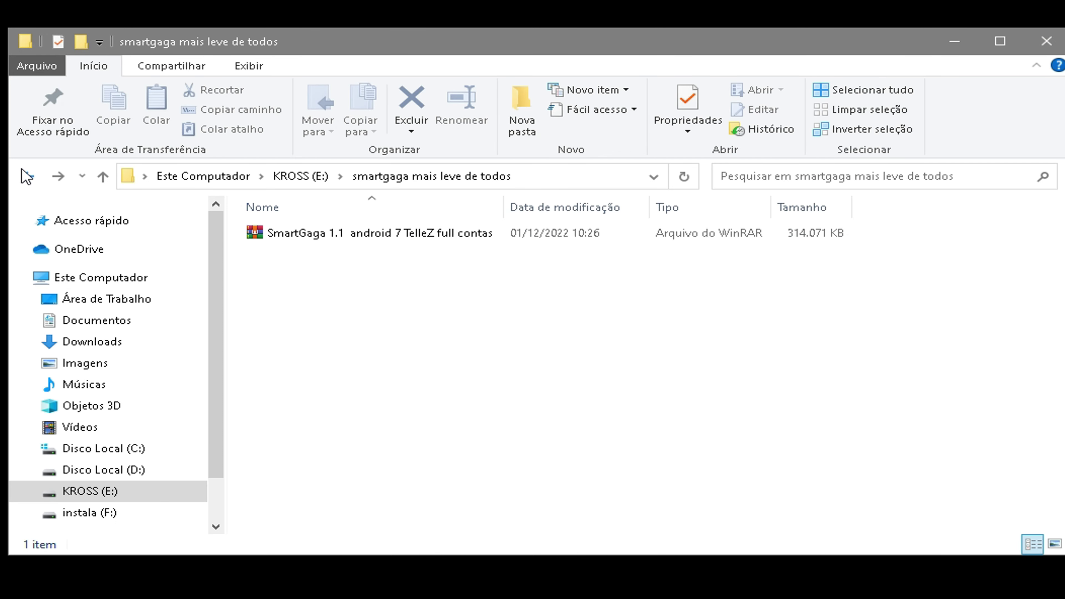
- Extract the SmartGaGa 1.1 android 7 archive into its own folder and permanently delete the RAR file
left_click(340, 237)
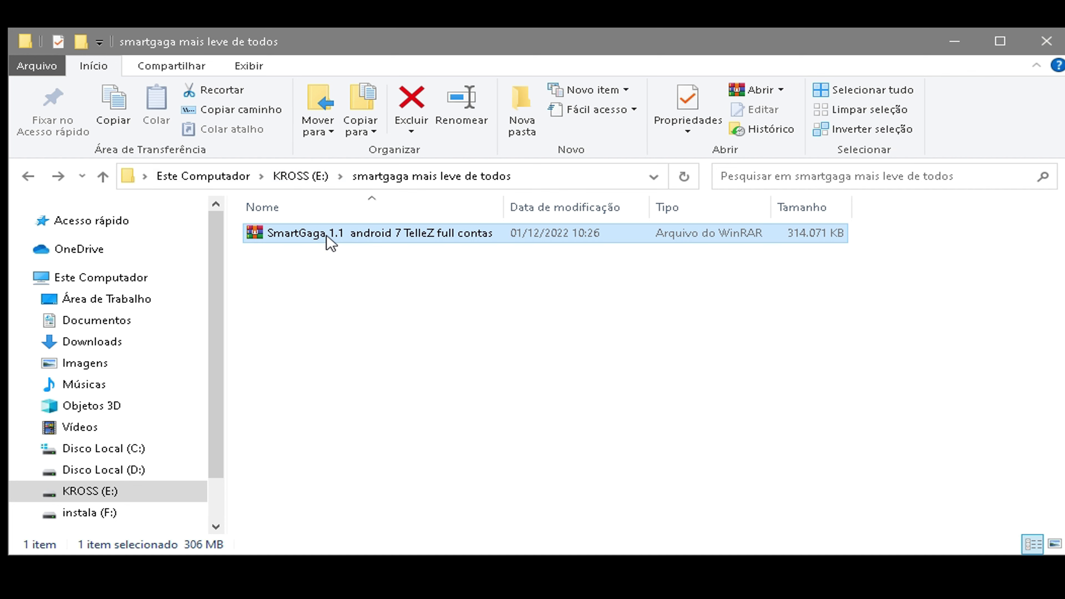
right_click(343, 238)
left_click(377, 329)
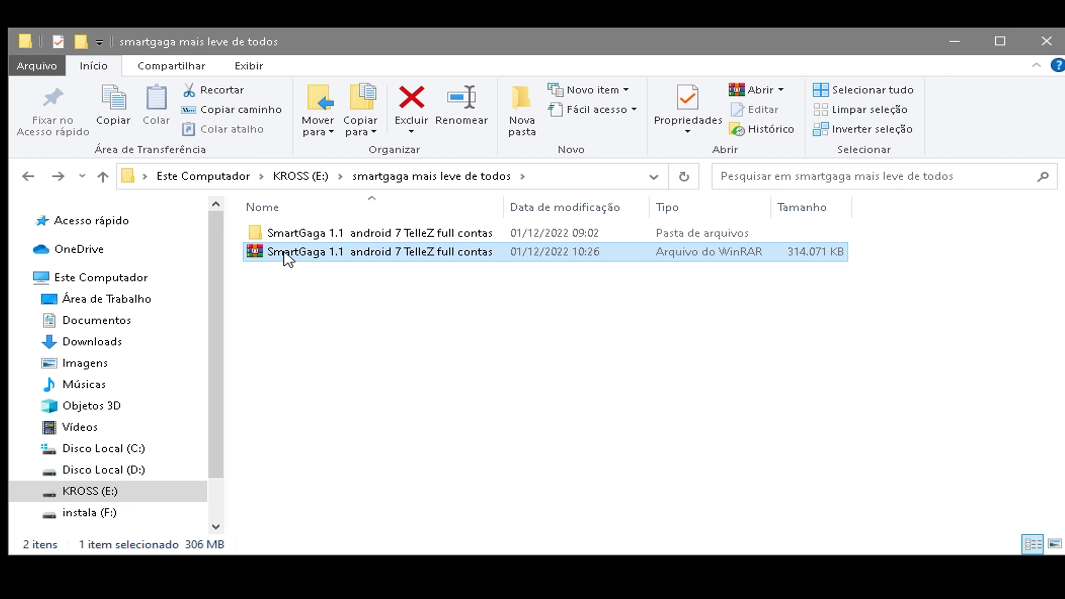
key("shift+Delete")
left_click(645, 457)
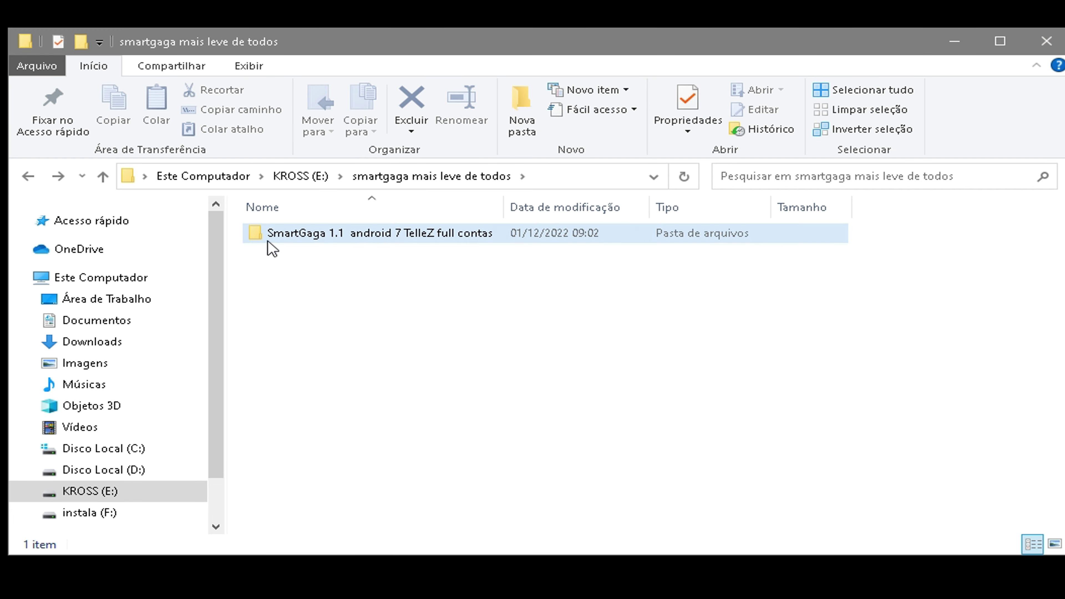
- Create a desktop shortcut to the ProjectTitan application in the extracted Engine folder and close the folder window
left_click(352, 235)
double_click(353, 236)
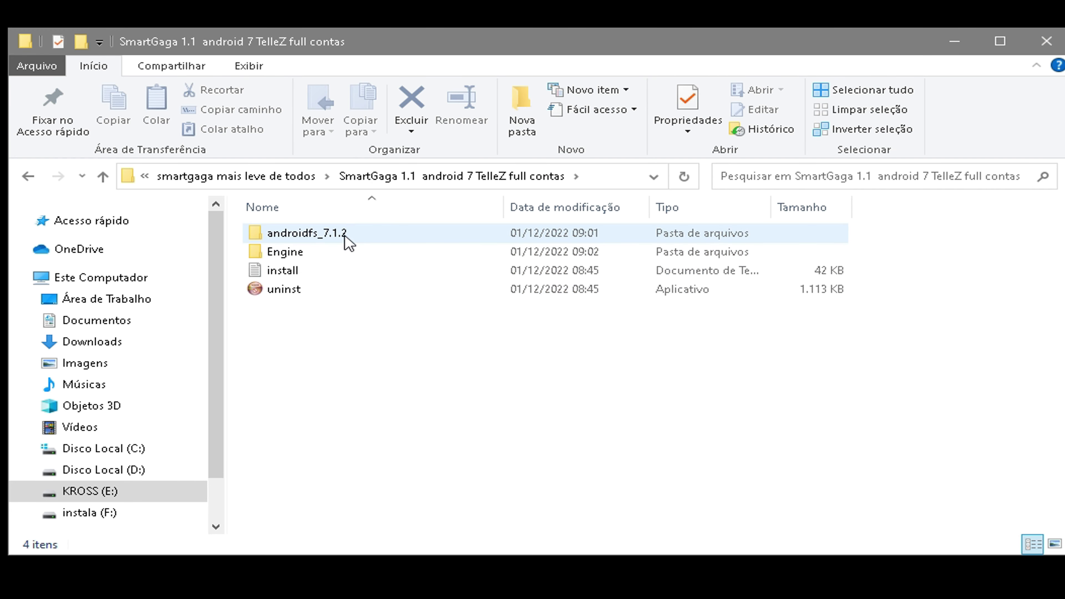
double_click(305, 252)
scroll(302, 427, "down", 10)
scroll(303, 424, "down", 15)
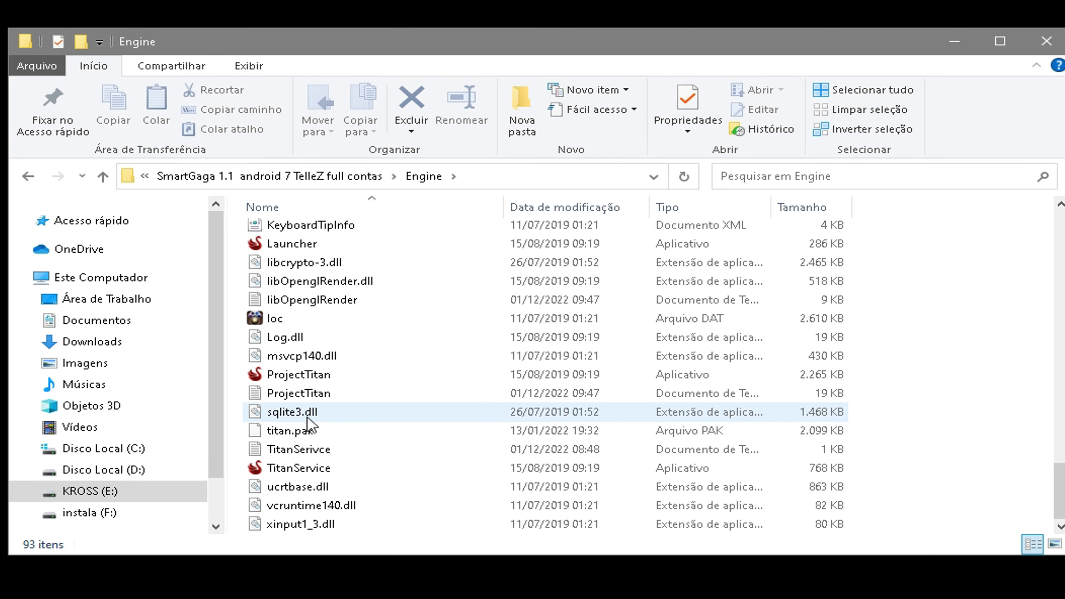
left_click(310, 375)
right_click(309, 375)
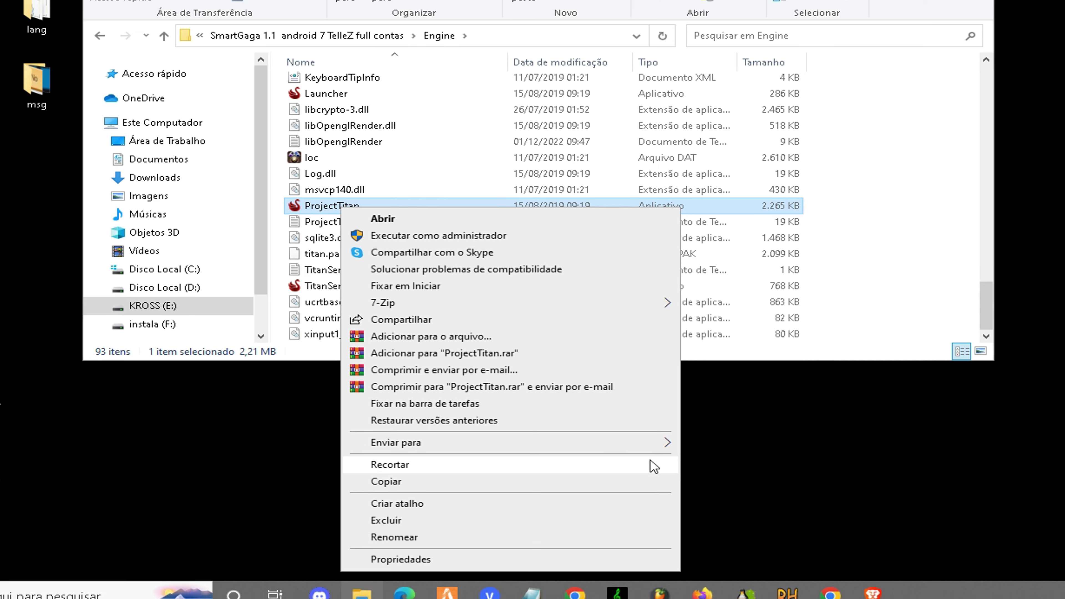
mouse_move(654, 442)
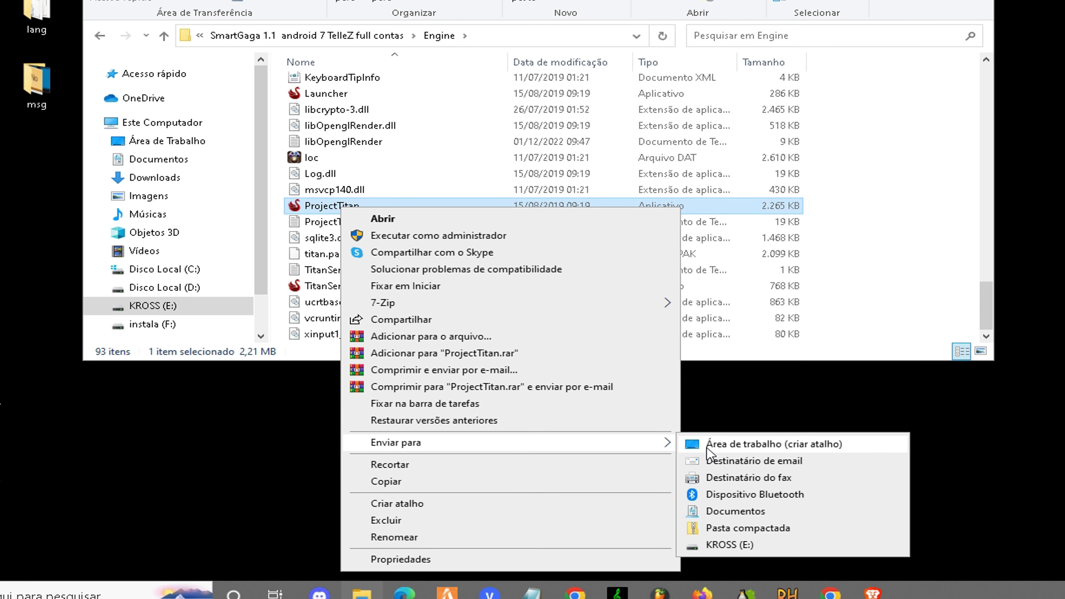
left_click(706, 447)
left_click(843, 68)
- Rename the ProjectTitan desktop shortcut as SmartGAga and refresh the desktop
right_click(341, 245)
left_click(364, 280)
right_click(145, 243)
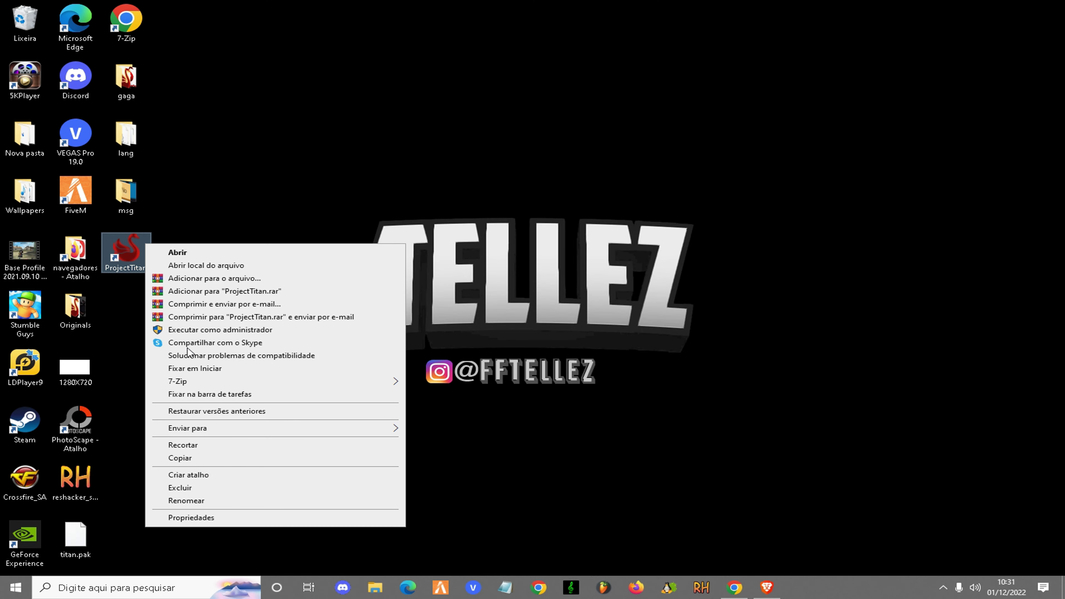
left_click(191, 499)
type("SmartGAga")
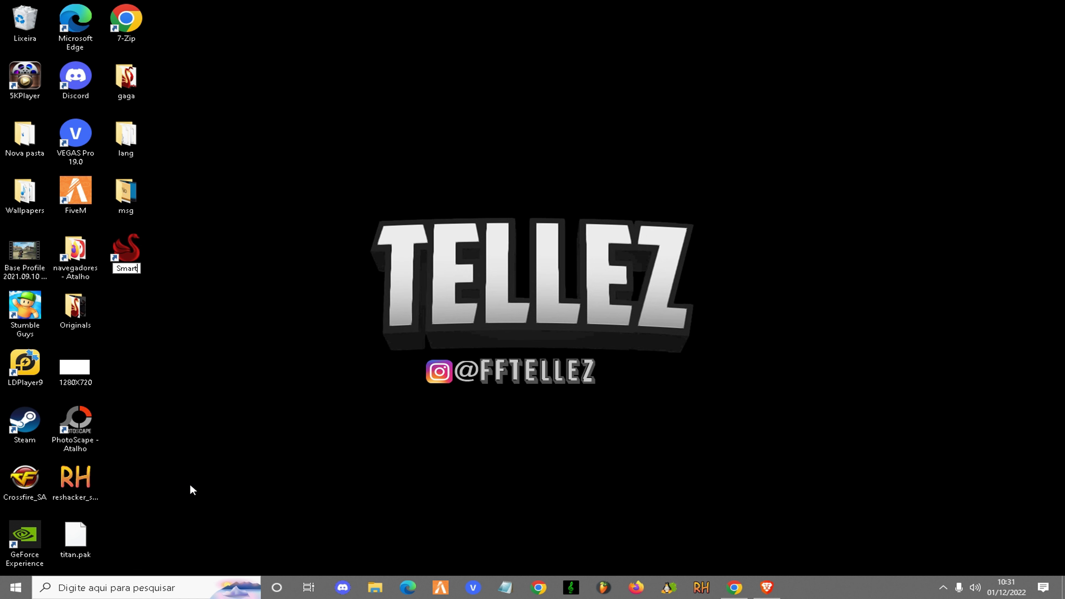
key("Return")
right_click(217, 253)
left_click(256, 279)
- Launch the SmartGaGa emulator from its desktop shortcut and open its list of installed apps
key("Return")
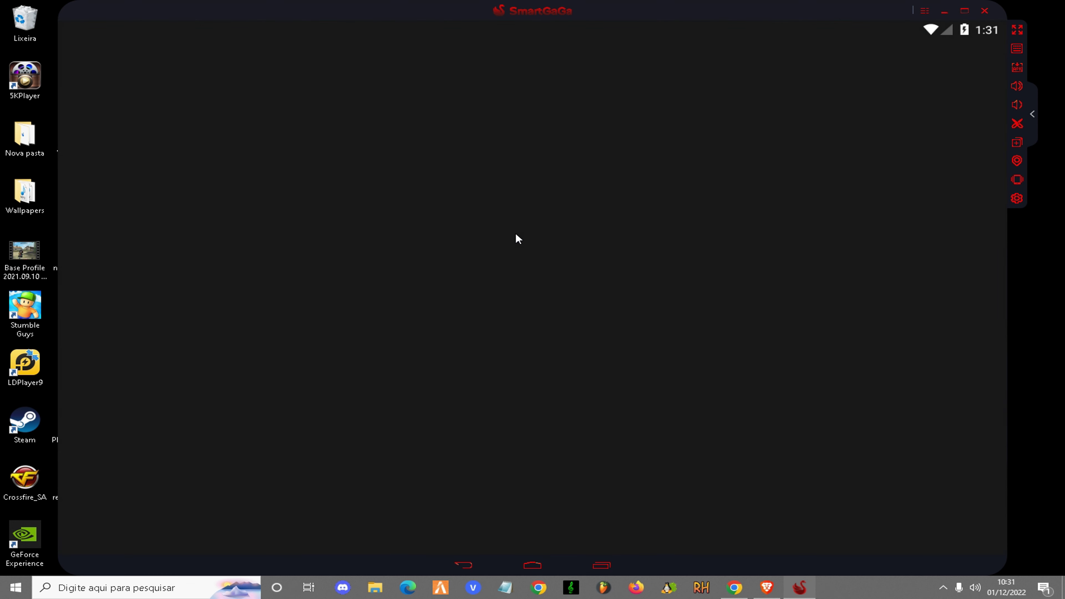
left_click(540, 452)
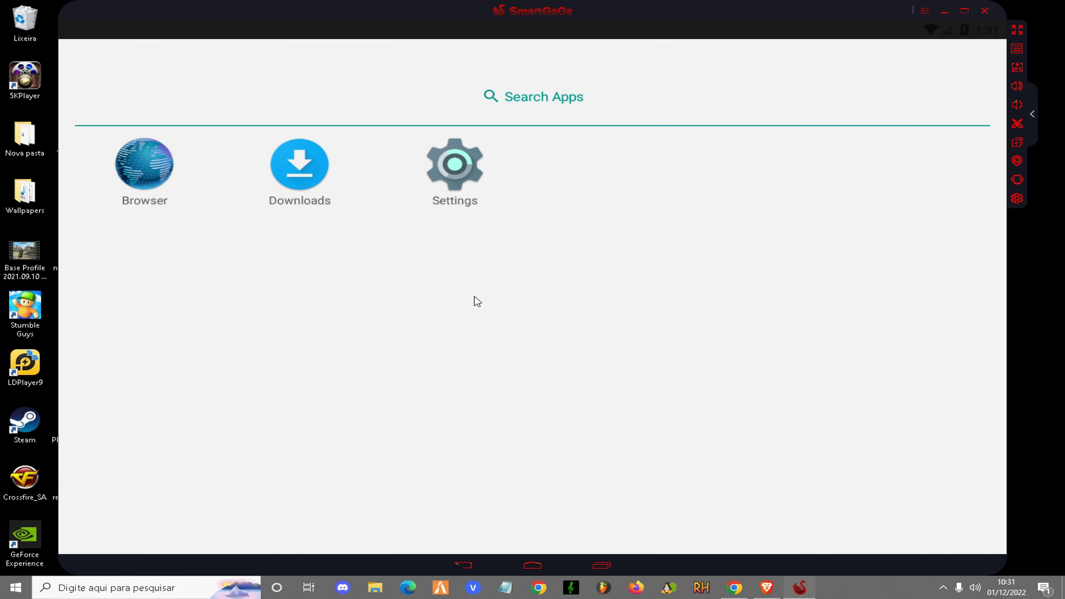
left_click(529, 564)
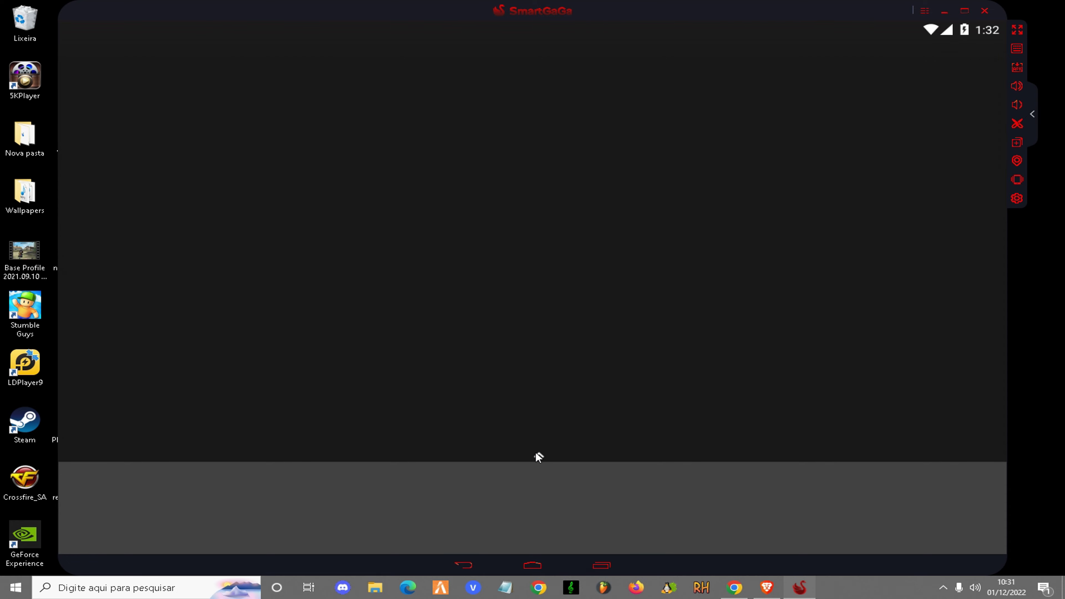
left_click_drag(542, 456, 521, 394)
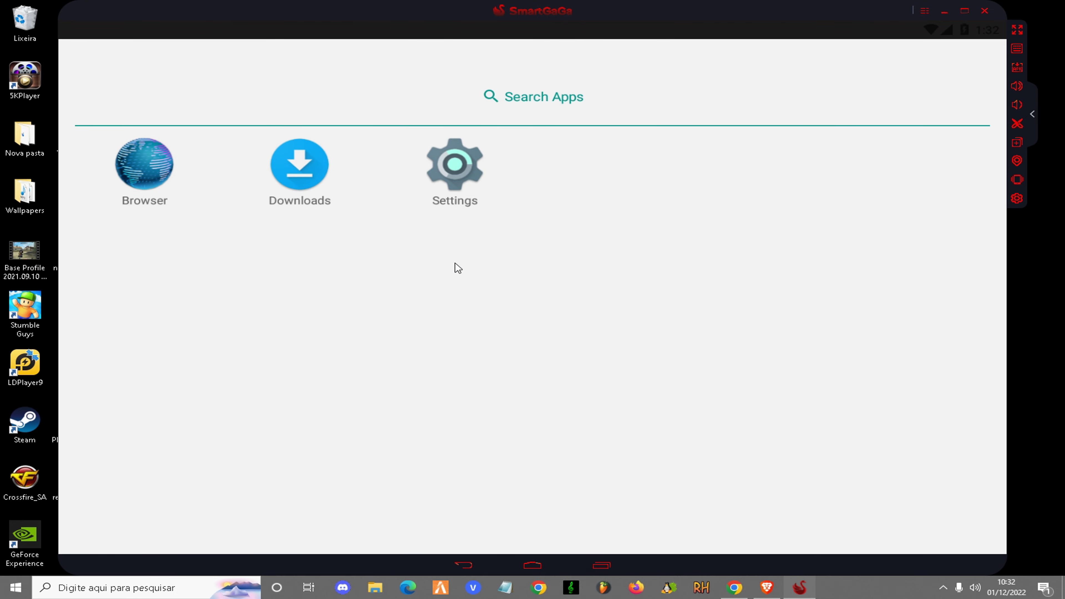
- Open the Apps list in the emulator's Android Settings
left_click(396, 205)
scroll(383, 229, "down", 10)
scroll(232, 376, "up", 4)
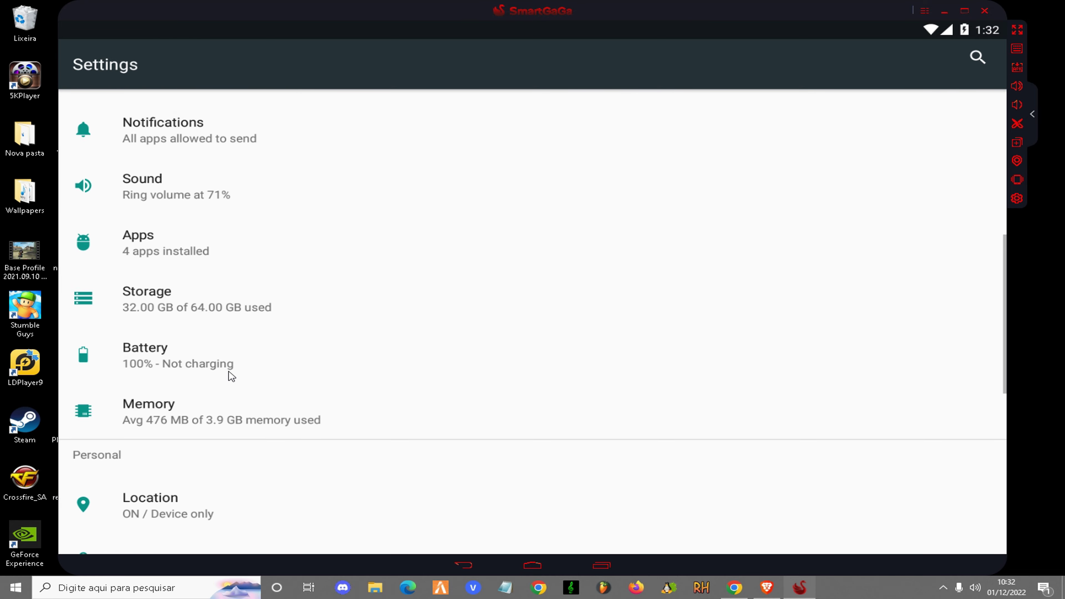
left_click(166, 264)
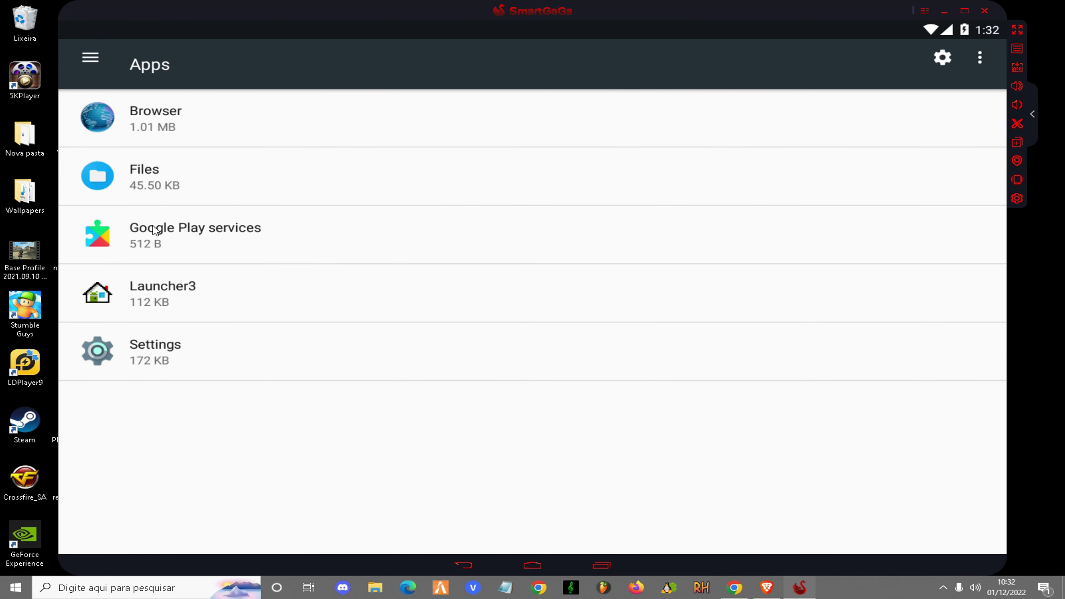
- Close the Android Settings app from the emulator's recent apps and reopen the list of installed apps
left_click(611, 562)
left_click(771, 66)
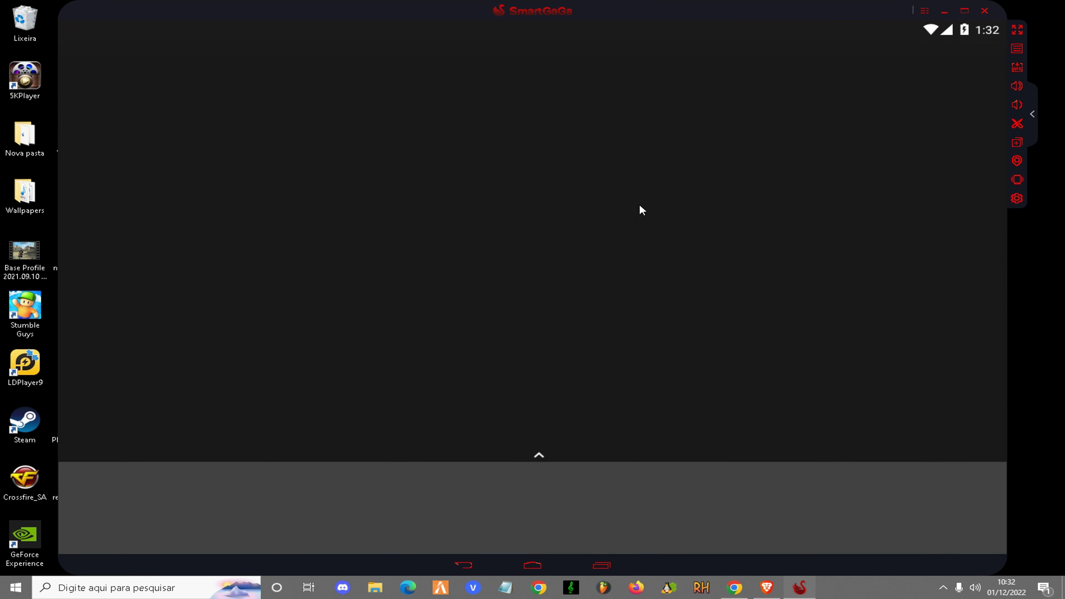
left_click(523, 461)
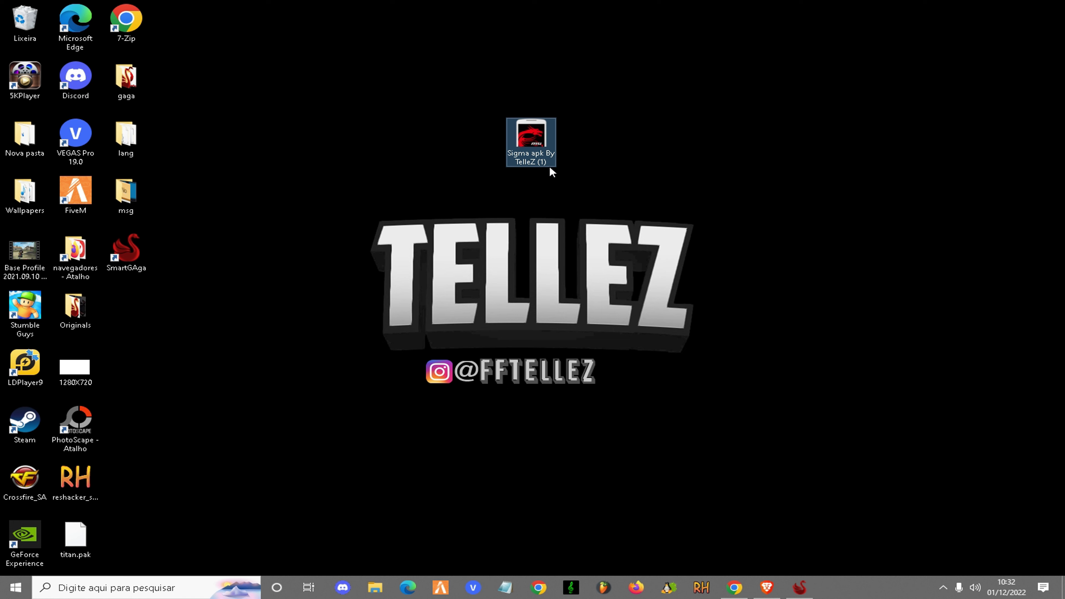
- Check the file type and size in the properties of the Sigma apk By TelleZ (1) desktop file, and close them
left_click_drag(488, 86, 619, 201)
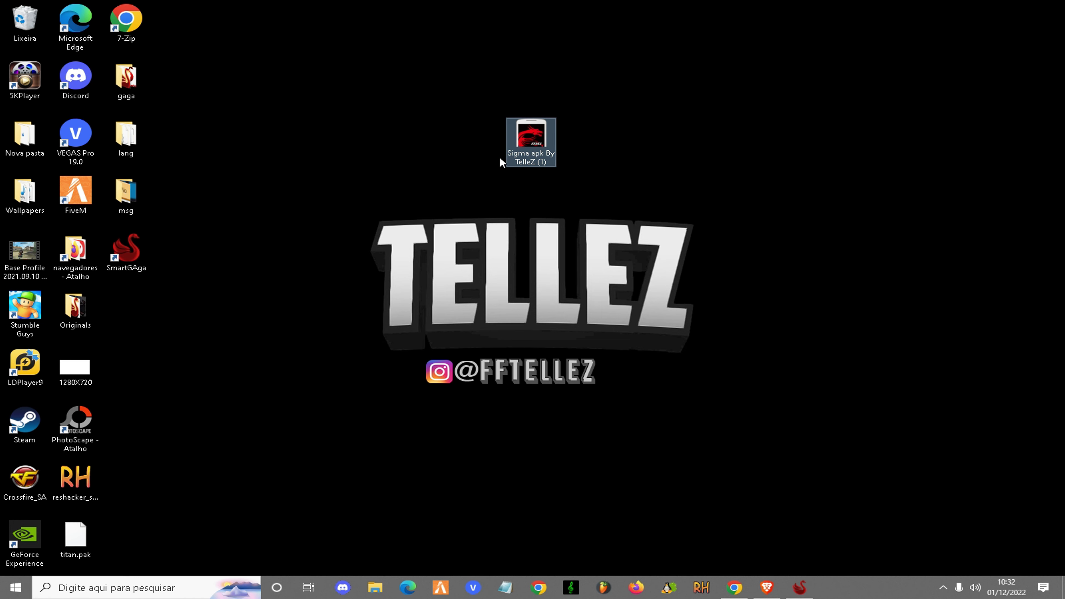
mouse_move(524, 144)
left_mouse_down()
mouse_move(496, 218)
mouse_move(507, 149)
left_mouse_up()
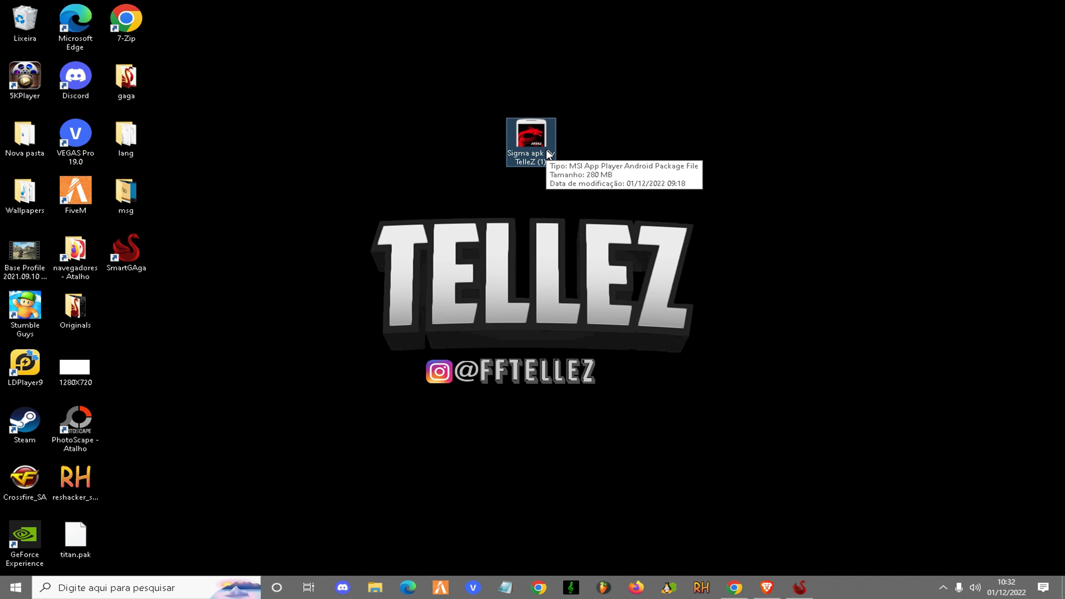
right_click(547, 153)
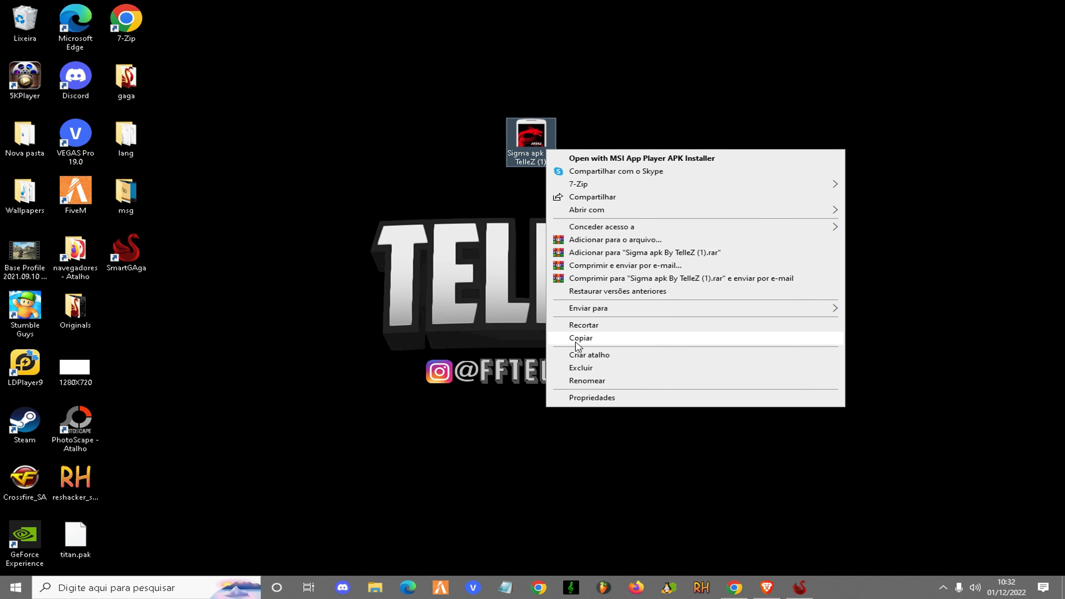
left_click(621, 399)
left_click_drag(732, 227, 783, 235)
left_click(783, 235)
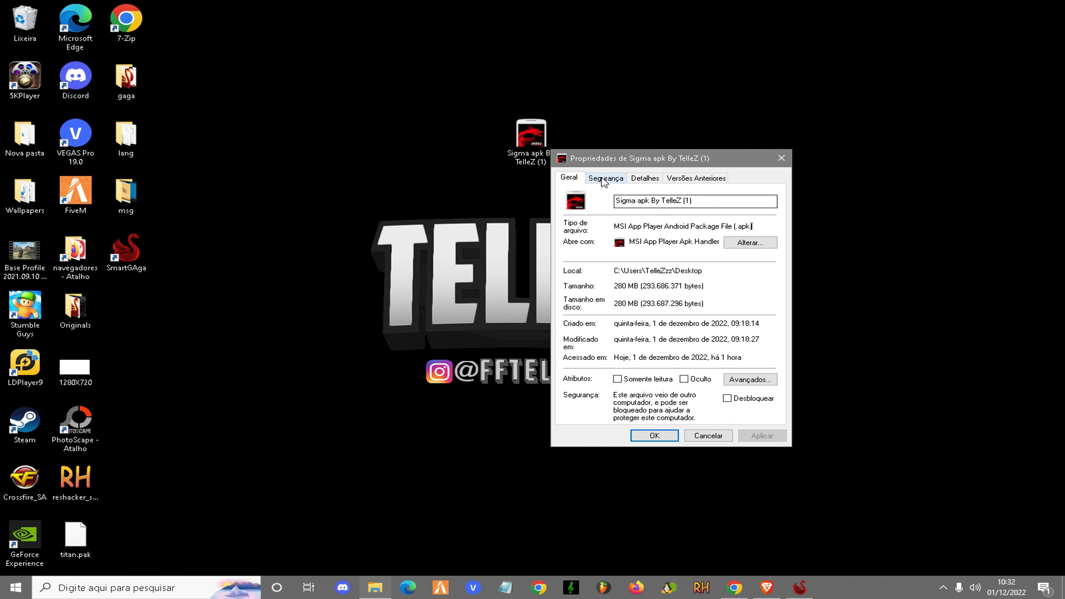
left_click(781, 157)
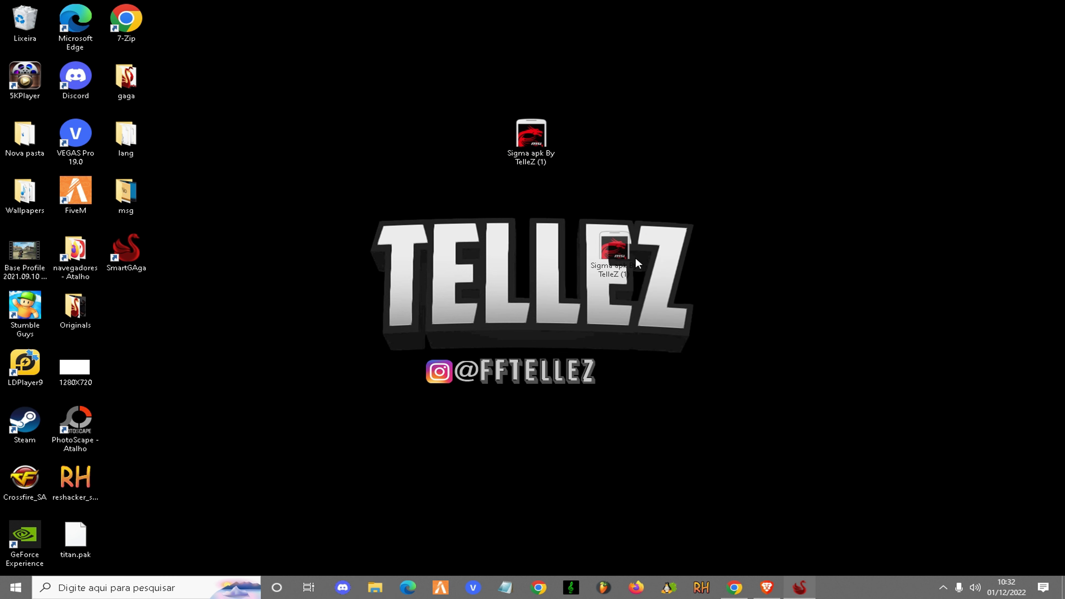